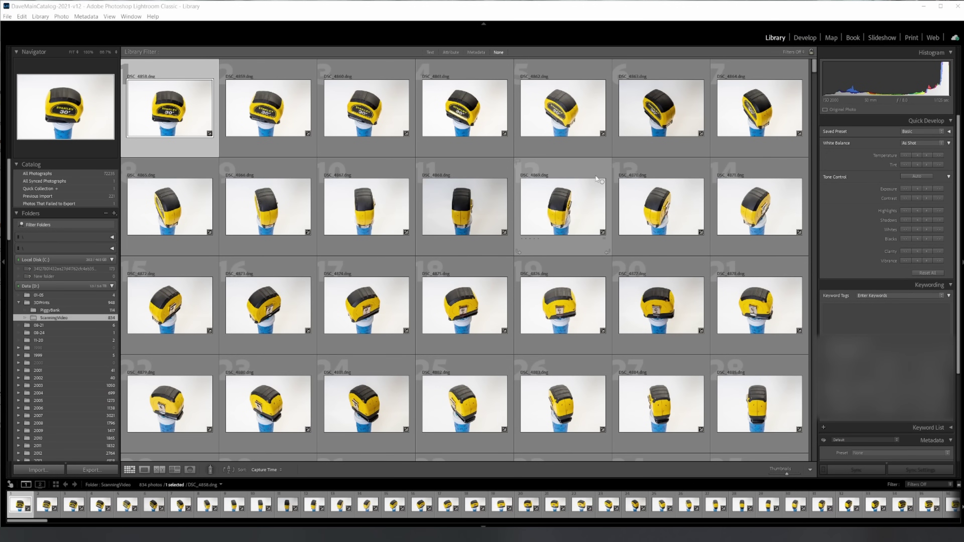
# - Examine the thumbnails of the tape measure photos in the ScanningVideo folder
pyautogui.scroll(-3, 524, 184)
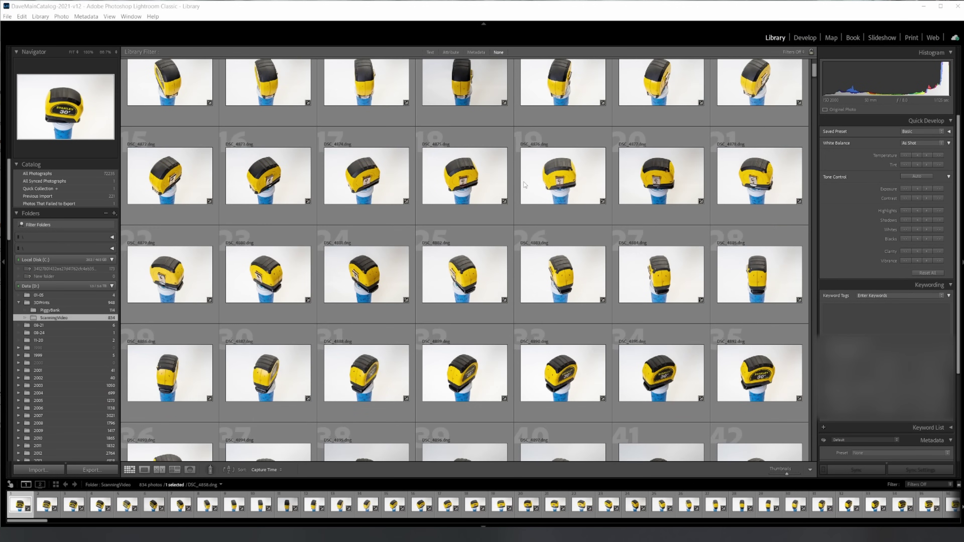
pyautogui.scroll(-15, 525, 184)
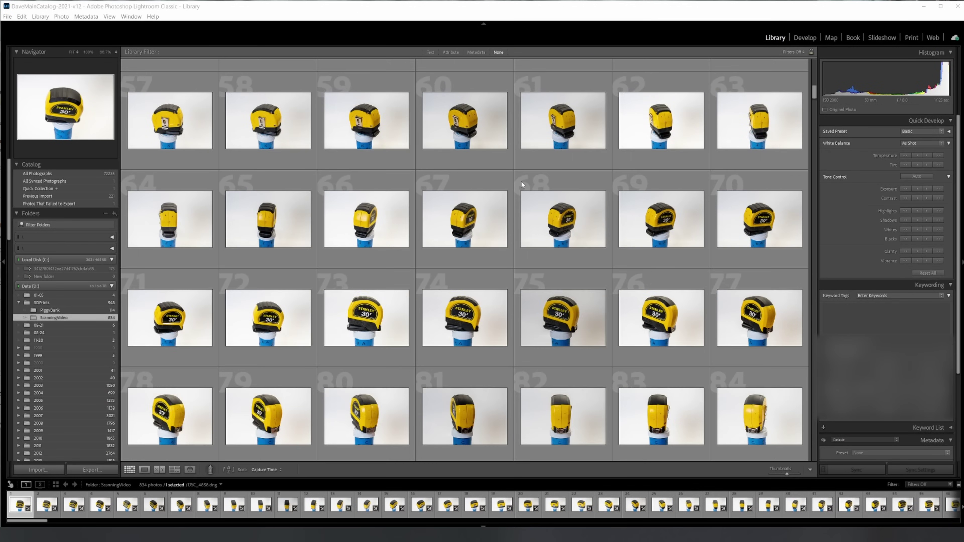
pyautogui.scroll(-18, 521, 185)
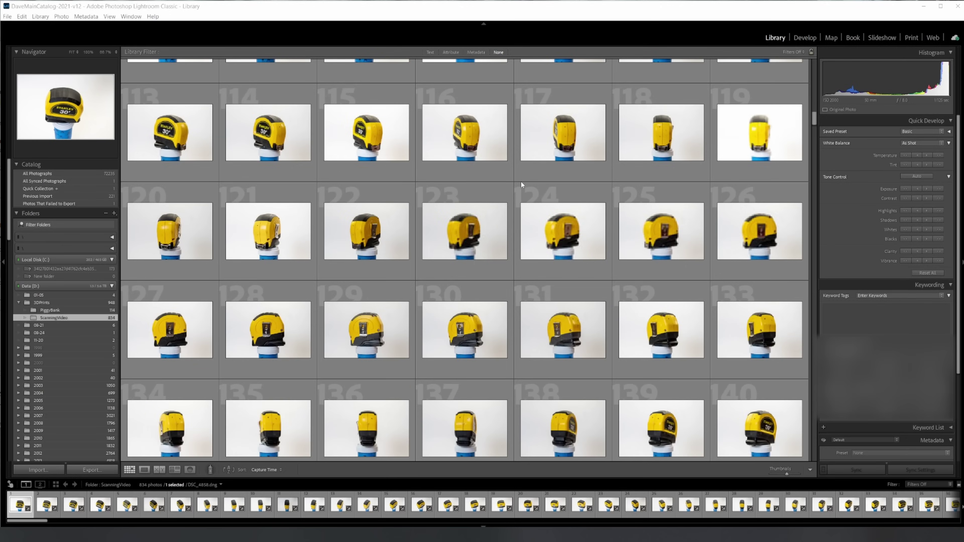
pyautogui.scroll(-9, 521, 181)
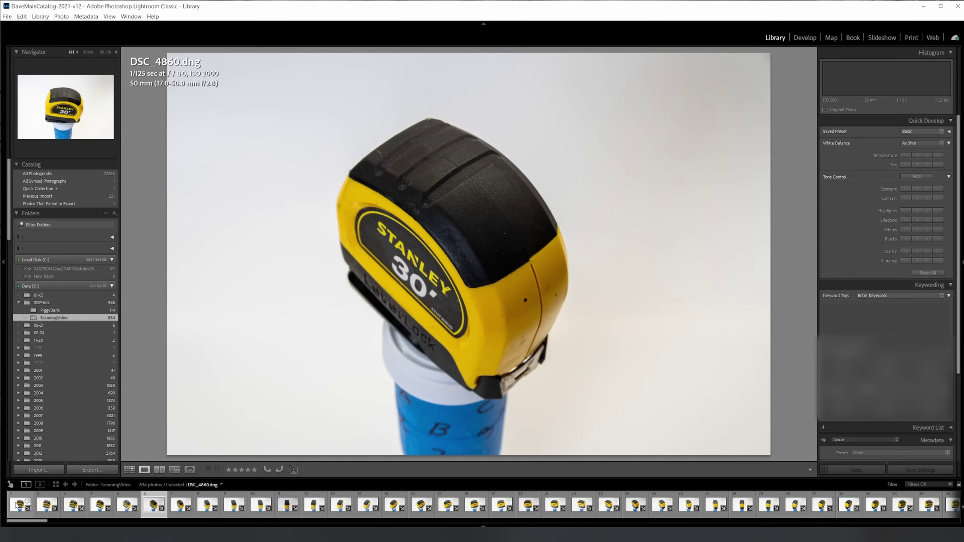
# - Review the tape measure shots one by one at full size, following the object's rotation around the turntable
pyautogui.press('Right')
pyautogui.press('Right')
pyautogui.press('Right')
pyautogui.press('Right')
pyautogui.press('Right')
pyautogui.press('Right')
pyautogui.press('Right')
pyautogui.press('Right')
pyautogui.press('Right')
pyautogui.press('Right')
pyautogui.press('Right')
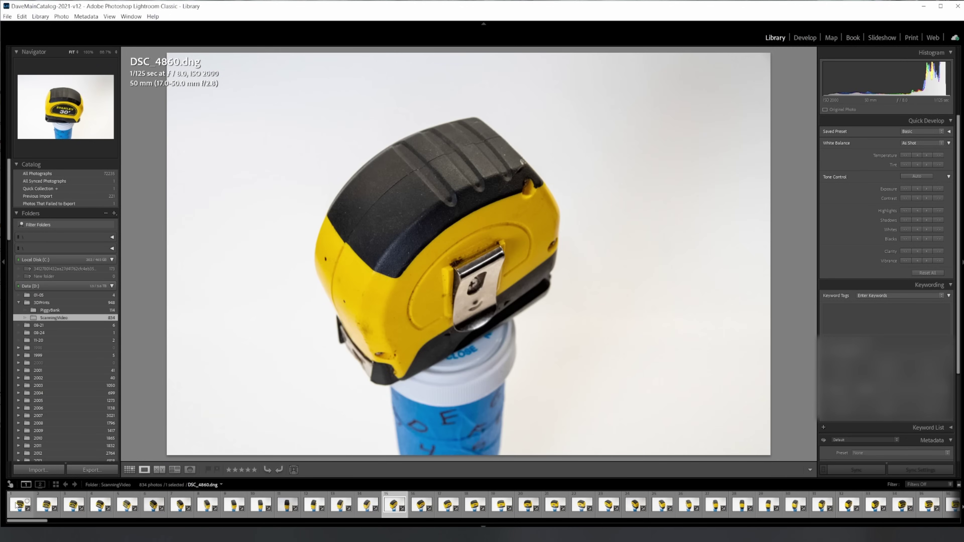
pyautogui.press('Right')
pyautogui.press('Right')
pyautogui.press('Right')
pyautogui.press('Right')
pyautogui.press('Right')
pyautogui.press('Right')
pyautogui.press('Right')
pyautogui.press('Right')
pyautogui.press('Right')
pyautogui.press('Right')
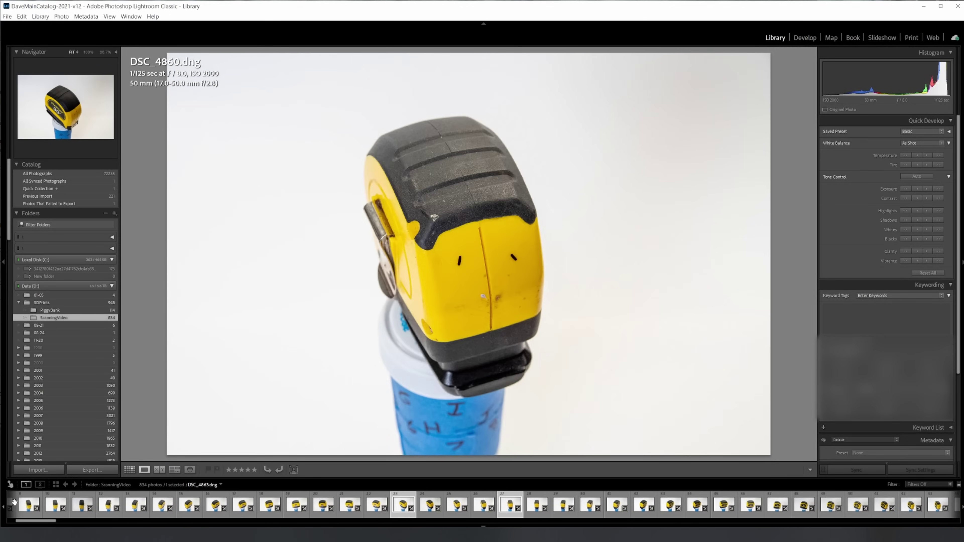
pyautogui.press('Right')
pyautogui.press('Right')
pyautogui.press('Right')
pyautogui.press('Right')
pyautogui.press('Right')
pyautogui.press('Right')
pyautogui.press('Right')
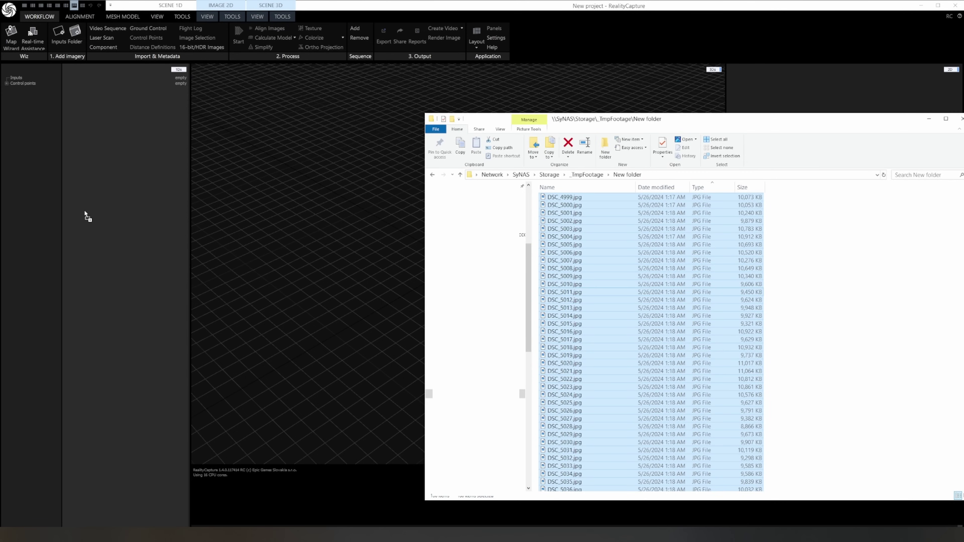
# - Add the selected JPG photos from New folder to the RealityCapture project and align the images
pyautogui.moveTo(84, 211); pyautogui.dragTo(84, 211)
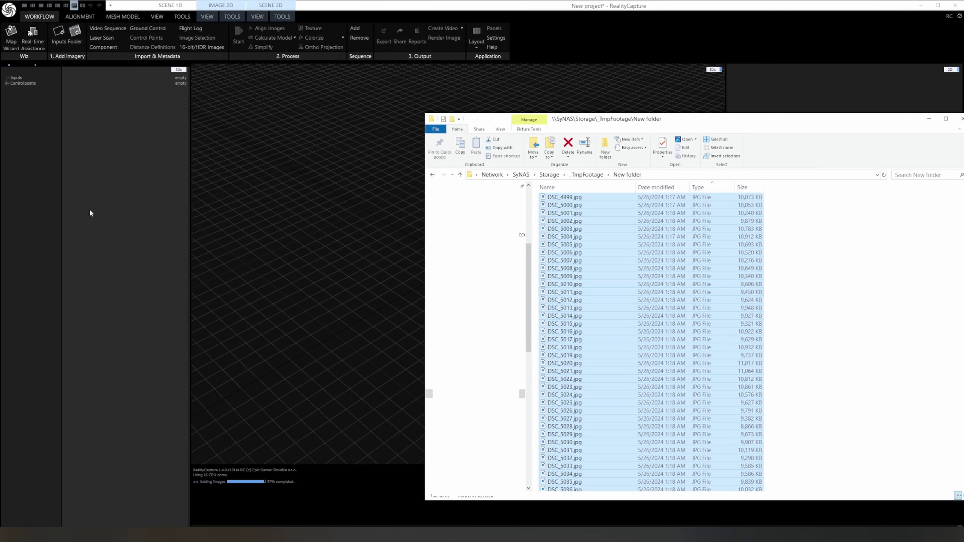
pyautogui.click(931, 119)
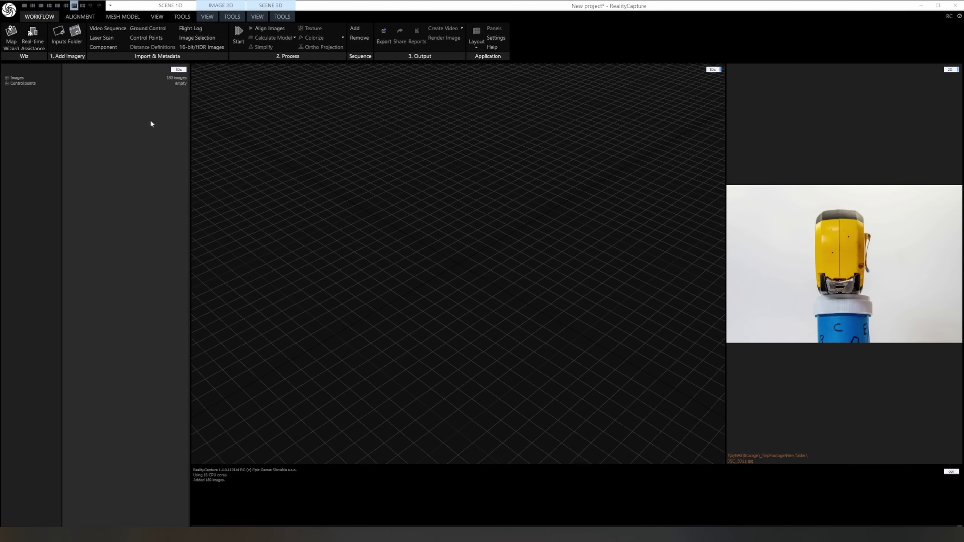
pyautogui.click(7, 79)
pyautogui.click(7, 79)
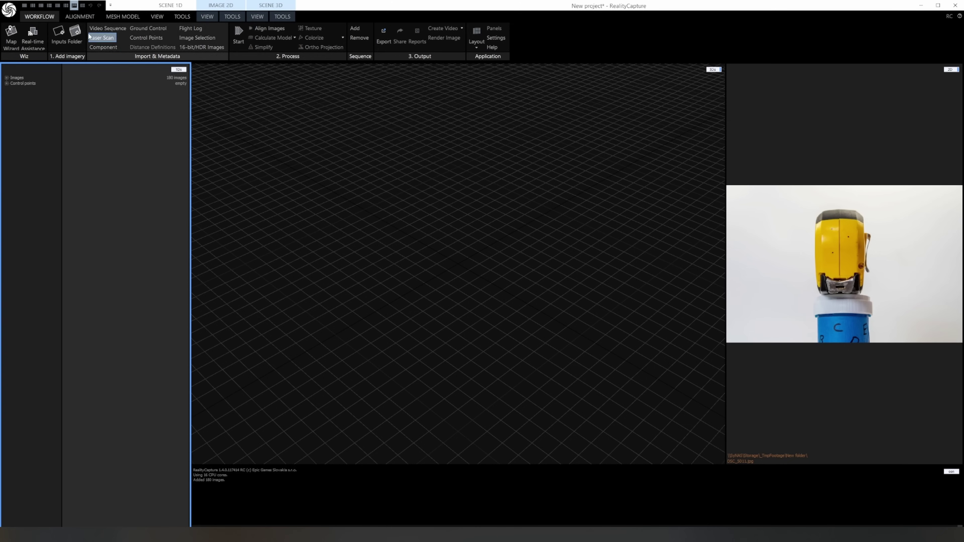
pyautogui.click(80, 16)
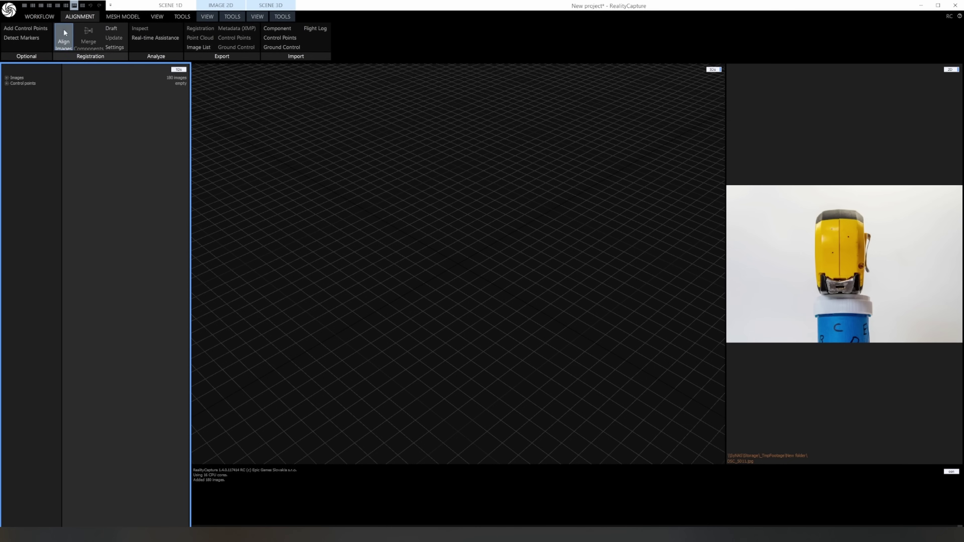
pyautogui.click(63, 33)
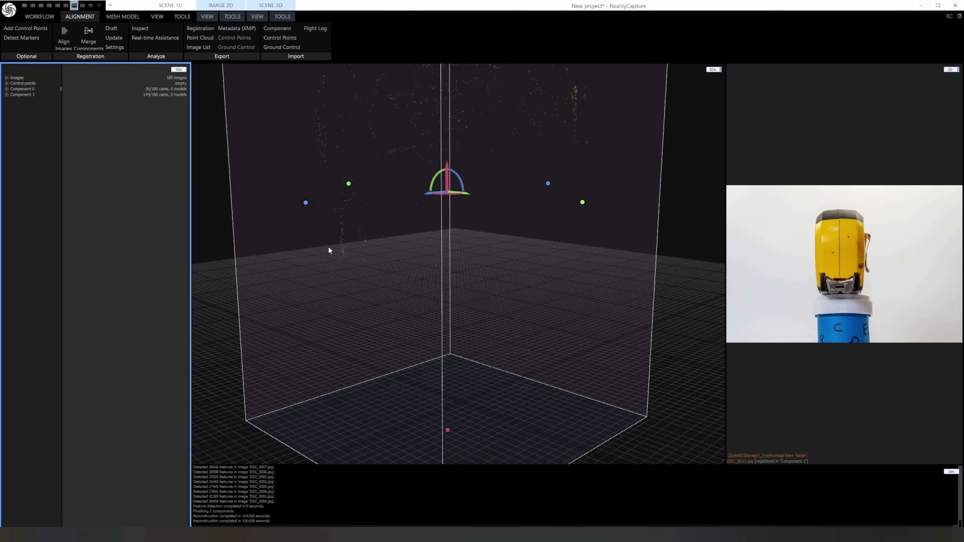
# - Examine the point clouds and camera rings of Component 0 and Component 1 from several angles
pyautogui.scroll(-5, 335, 247)
pyautogui.moveTo(277, 215); pyautogui.dragTo(264, 243)
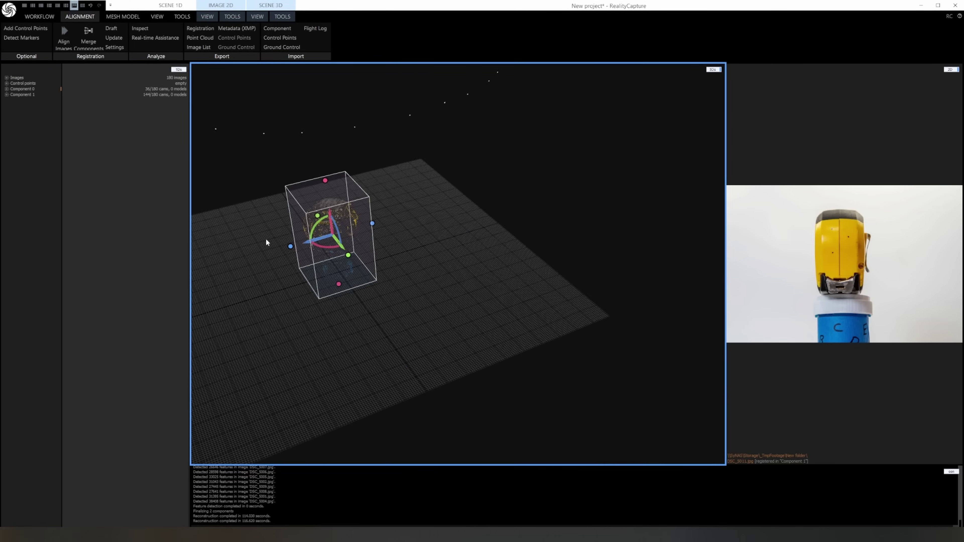
pyautogui.moveTo(259, 242); pyautogui.dragTo(328, 317, button='right')
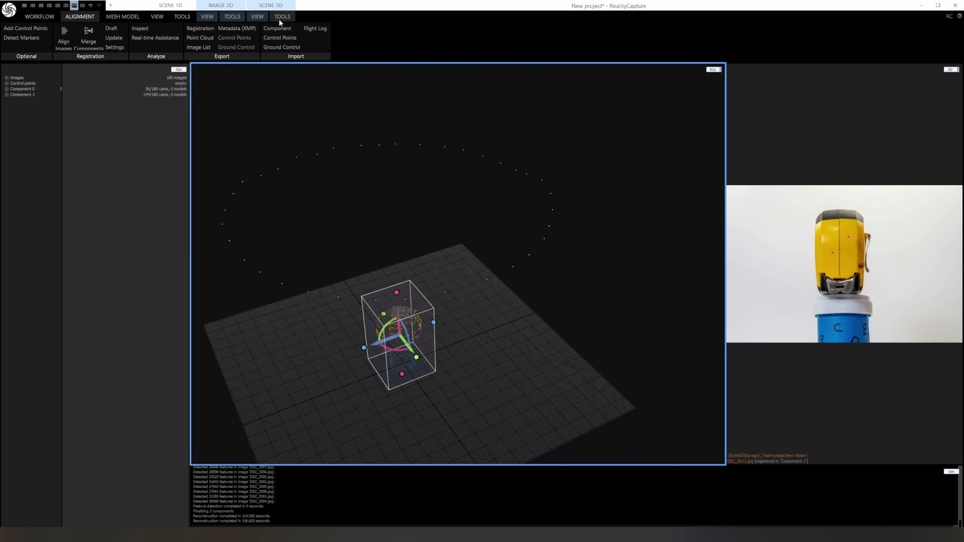
pyautogui.click(22, 95)
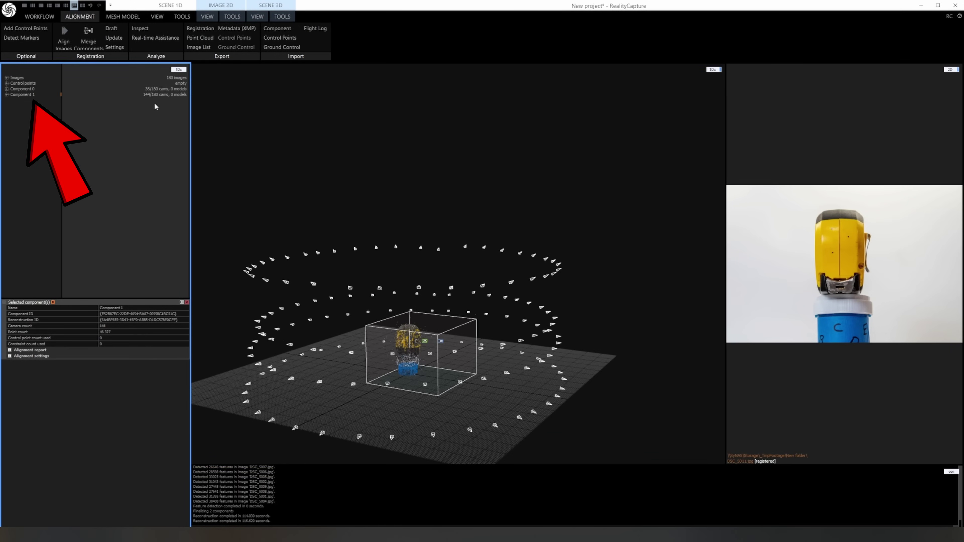
pyautogui.scroll(3, 357, 236)
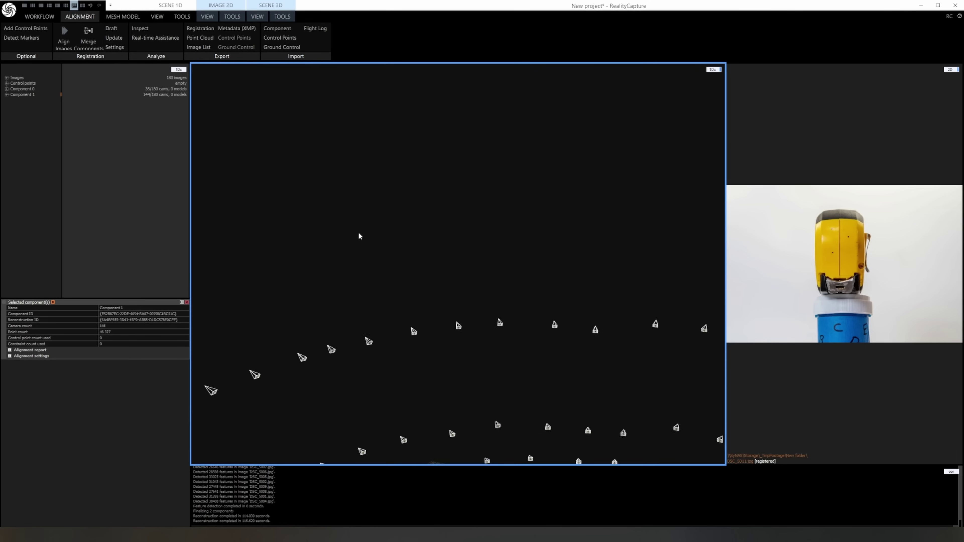
pyautogui.scroll(-5, 363, 220)
pyautogui.moveTo(365, 327); pyautogui.dragTo(439, 349)
pyautogui.scroll(6, 419, 353)
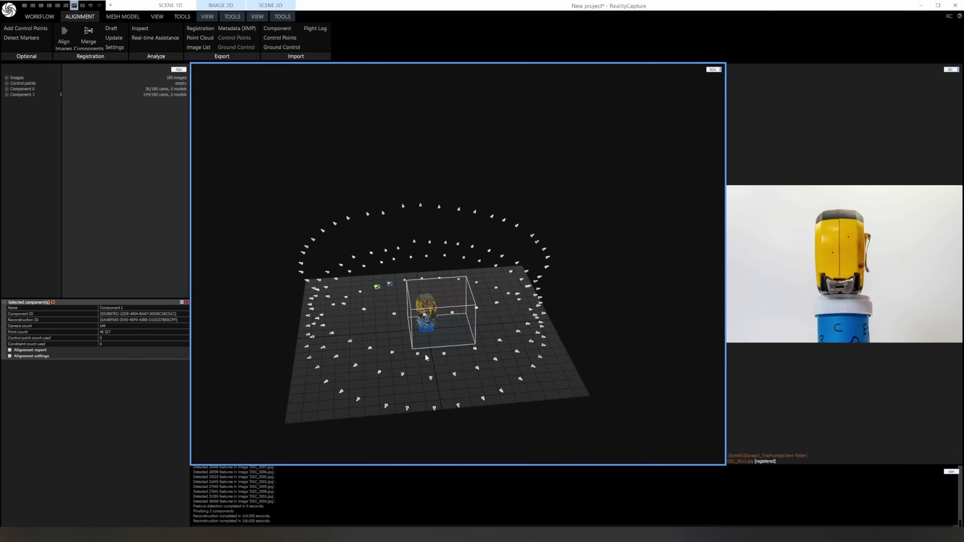
pyautogui.scroll(-5, 364, 330)
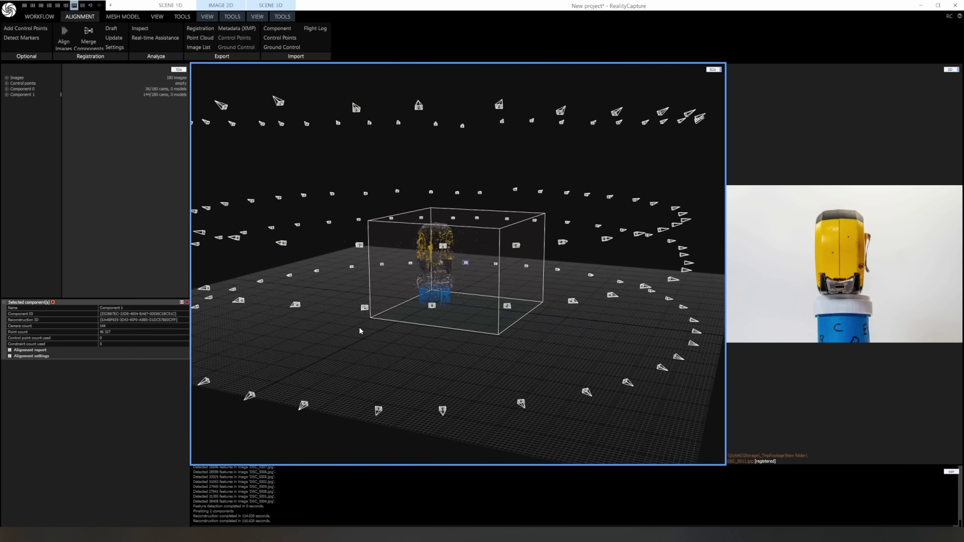
pyautogui.scroll(-1, 348, 333)
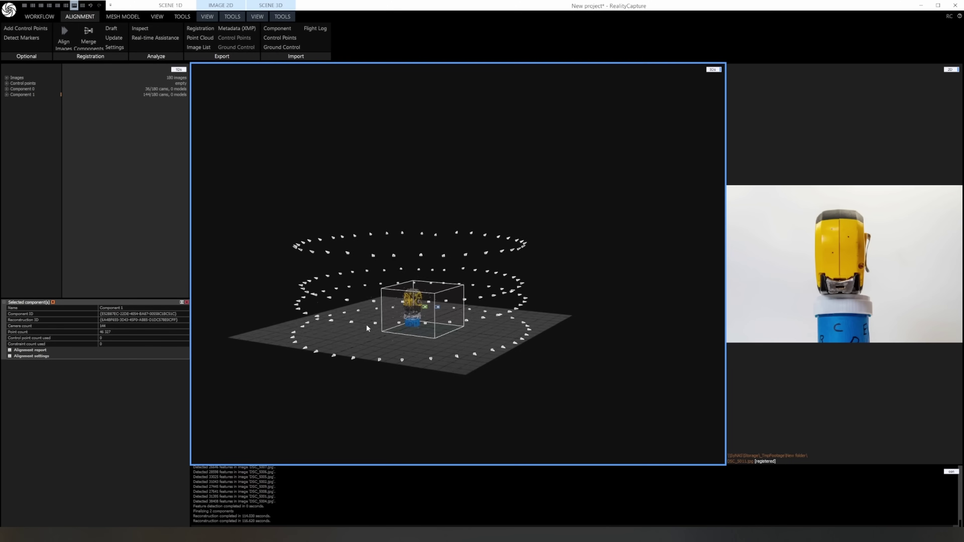
pyautogui.moveTo(366, 323)
pyautogui.mouseDown()
pyautogui.moveTo(448, 370)
pyautogui.moveTo(437, 345)
pyautogui.moveTo(414, 350)
pyautogui.moveTo(351, 331)
pyautogui.mouseUp()
pyautogui.scroll(5, 405, 351)
pyautogui.scroll(-5, 349, 332)
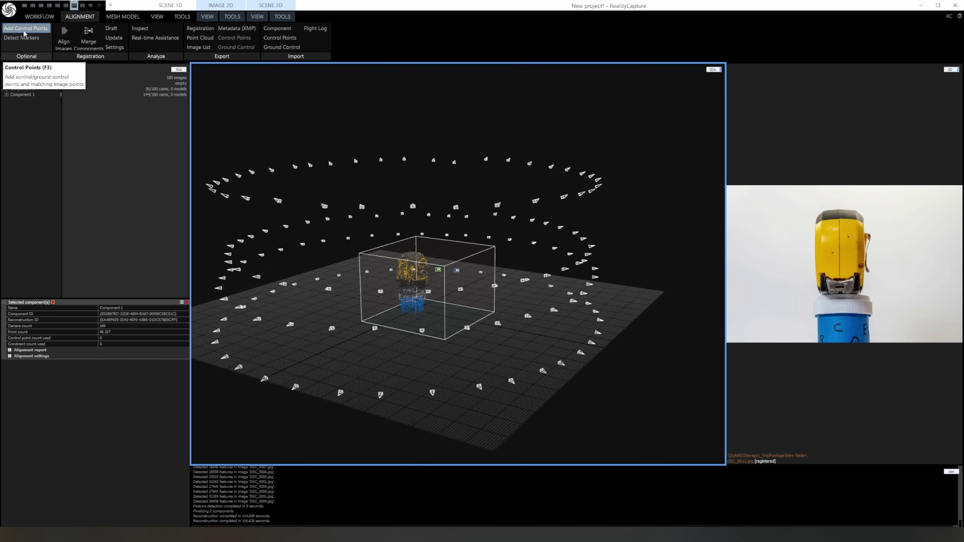
# - Place a control point beside the 30' marking on the tape measure's label in Component 1's point cloud
pyautogui.click(24, 29)
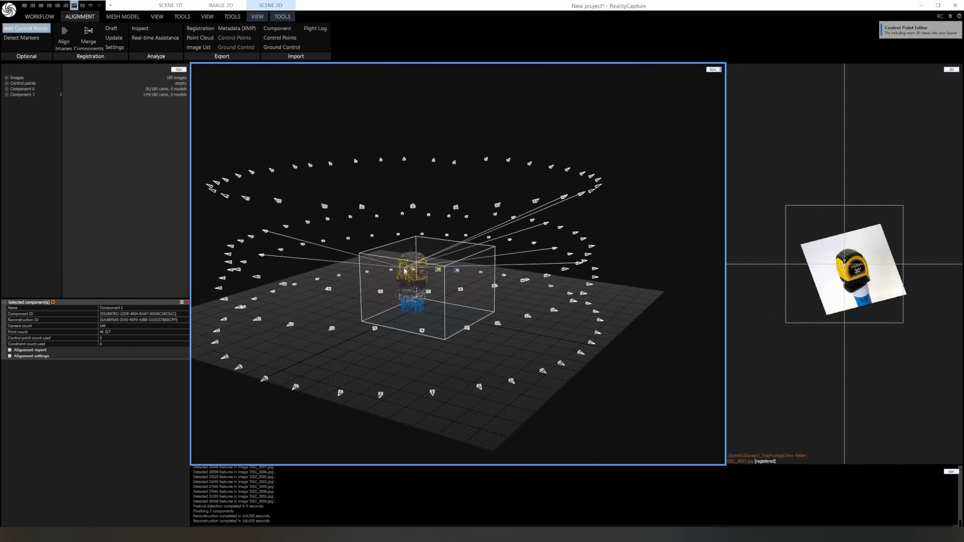
pyautogui.scroll(5, 410, 274)
pyautogui.scroll(5, 416, 297)
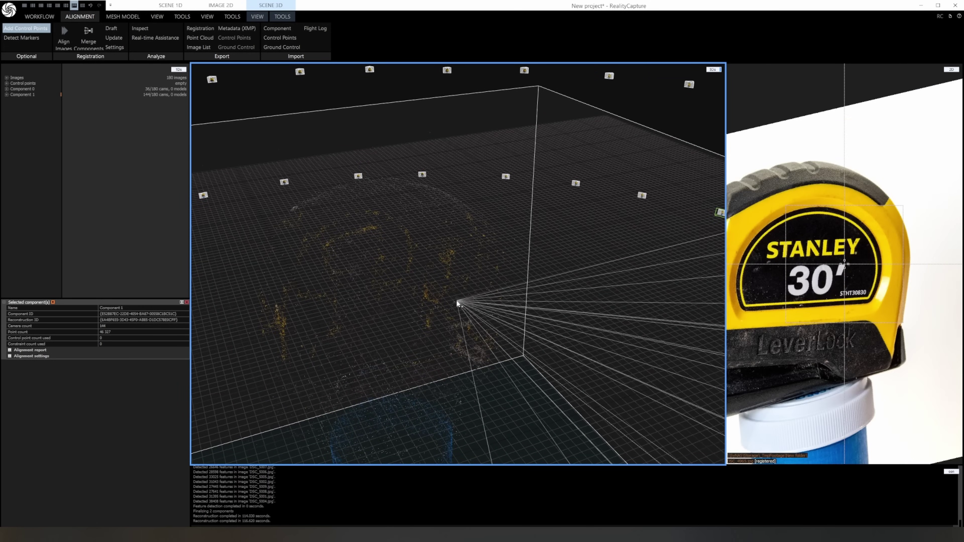
pyautogui.click(457, 300)
# - Confirm all the suggested image measurements for point 0 in Component 1
pyautogui.click(35, 95)
pyautogui.click(38, 100)
pyautogui.click(41, 106)
pyautogui.click(46, 111)
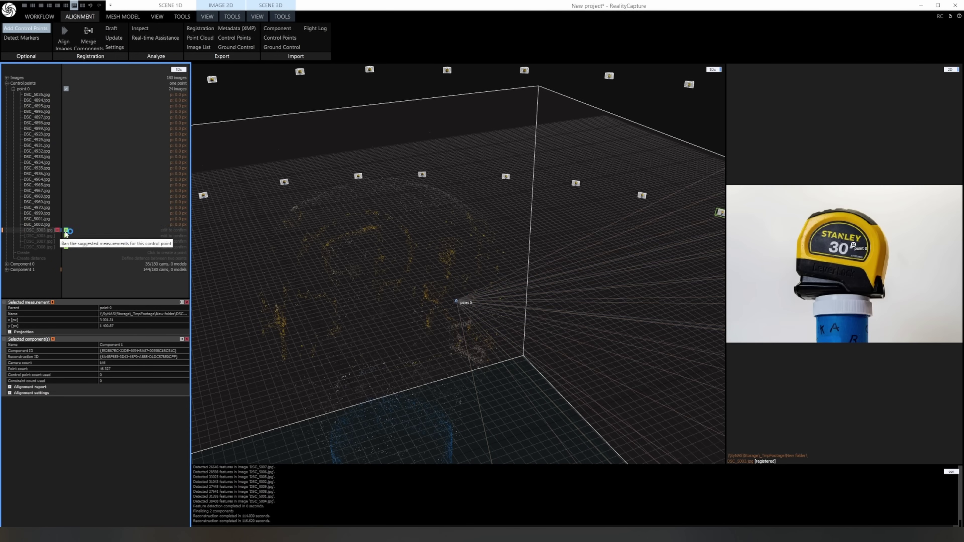
pyautogui.click(65, 231)
pyautogui.click(66, 236)
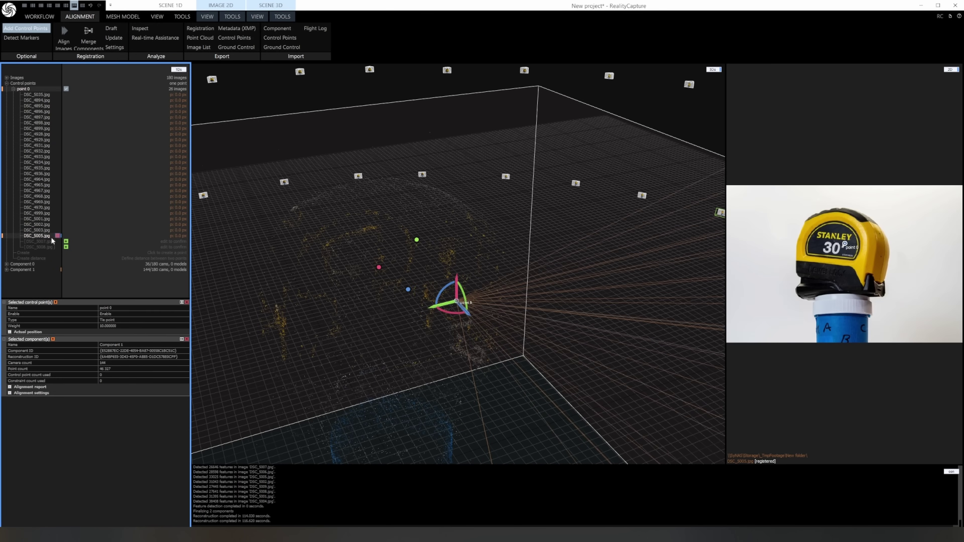
pyautogui.click(66, 242)
pyautogui.click(65, 248)
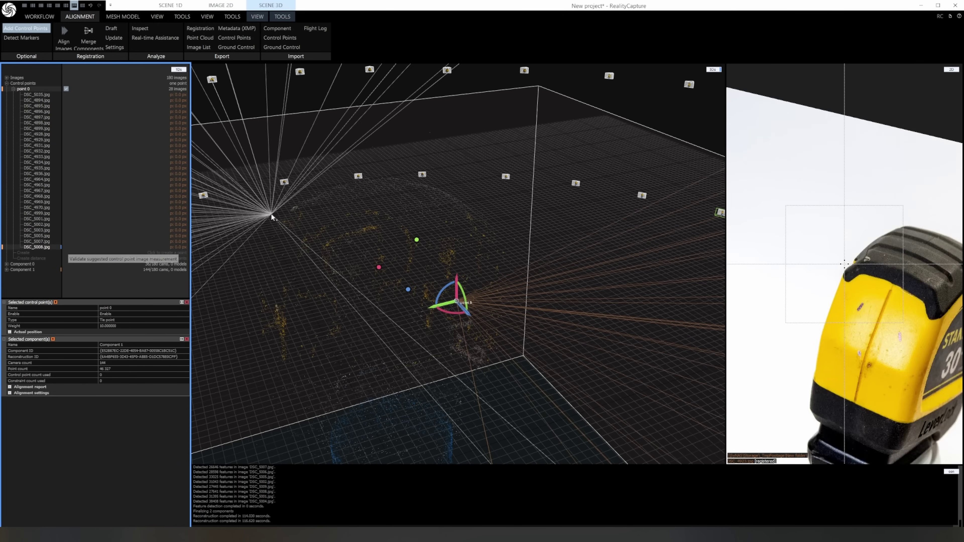
# - Place a second control point at the upper corner of the belt clip in Component 1 and confirm all its suggested image measurements
pyautogui.moveTo(262, 224); pyautogui.dragTo(479, 219)
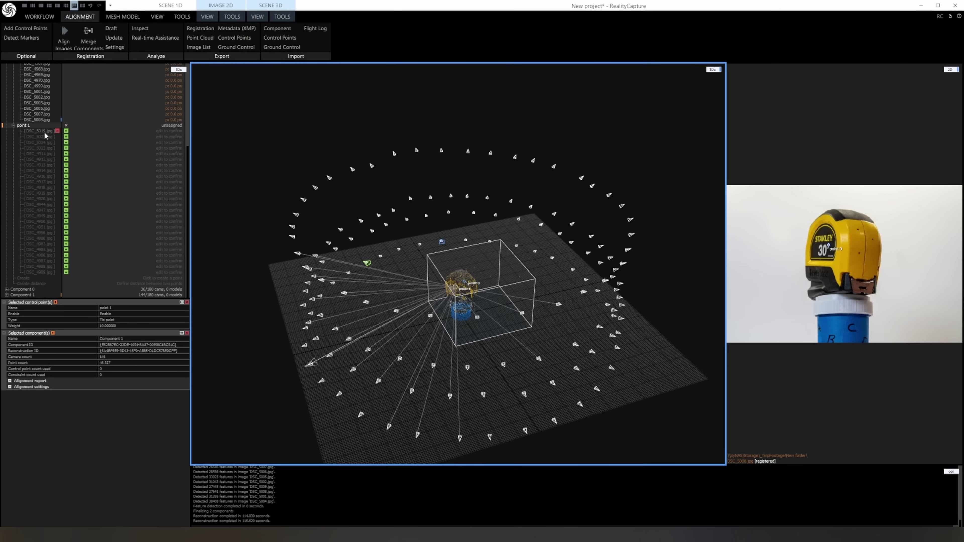
pyautogui.click(45, 132)
pyautogui.click(45, 138)
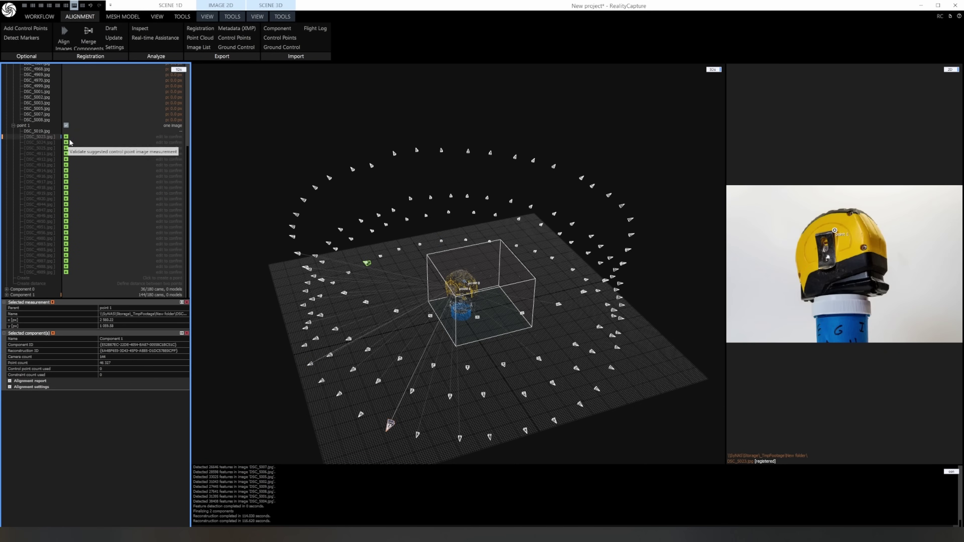
pyautogui.click(45, 143)
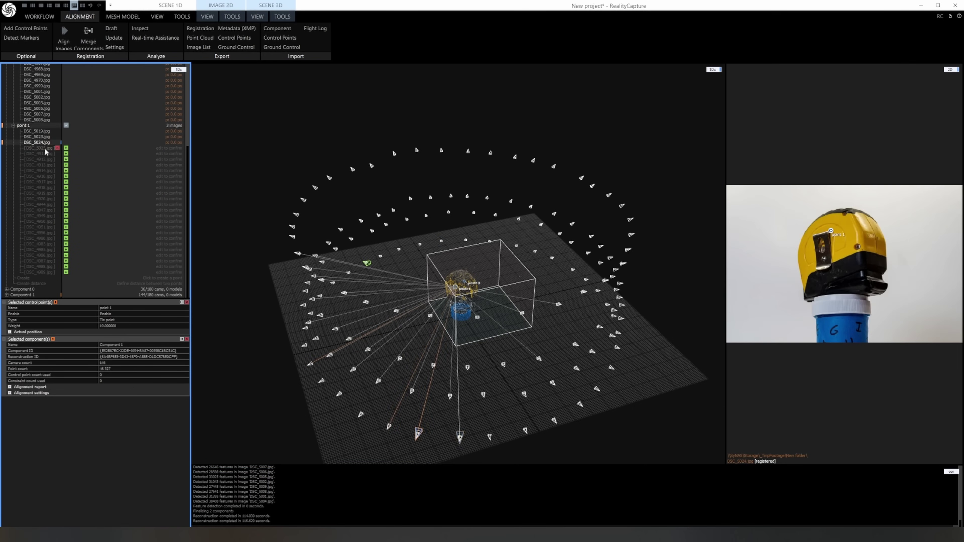
pyautogui.click(48, 148)
# - Place point 0 beside the 30' marking in Component 0's point cloud and confirm its suggested image measurements
pyautogui.click(30, 289)
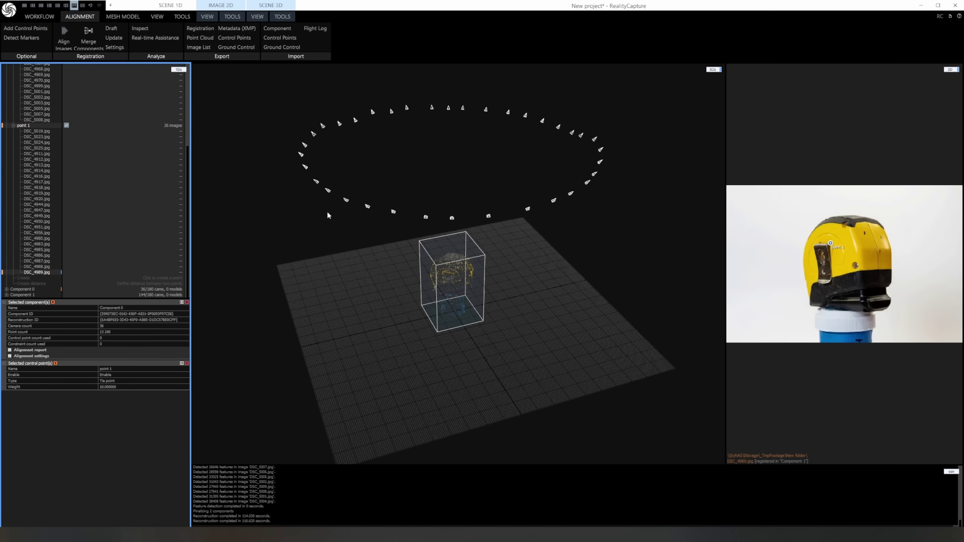
pyautogui.scroll(7, 127, 168)
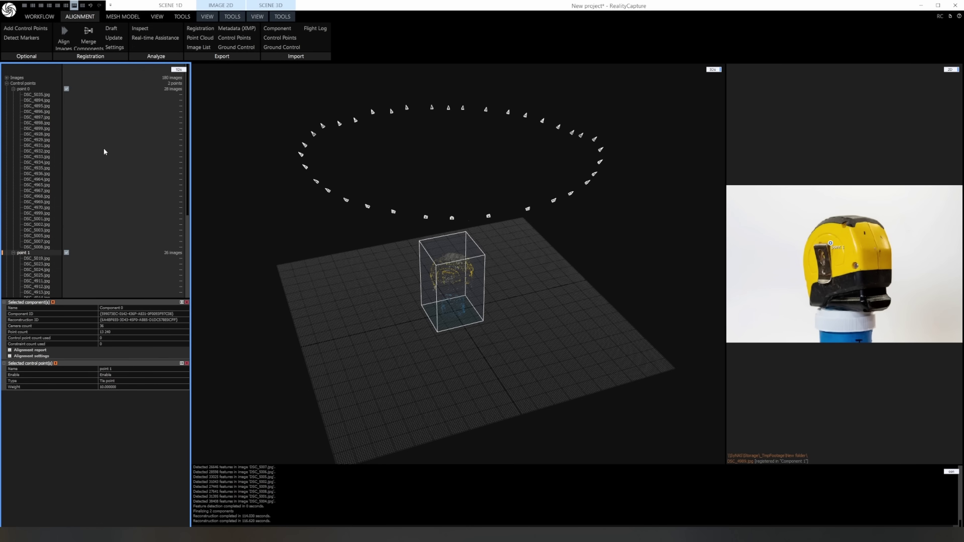
pyautogui.click(45, 29)
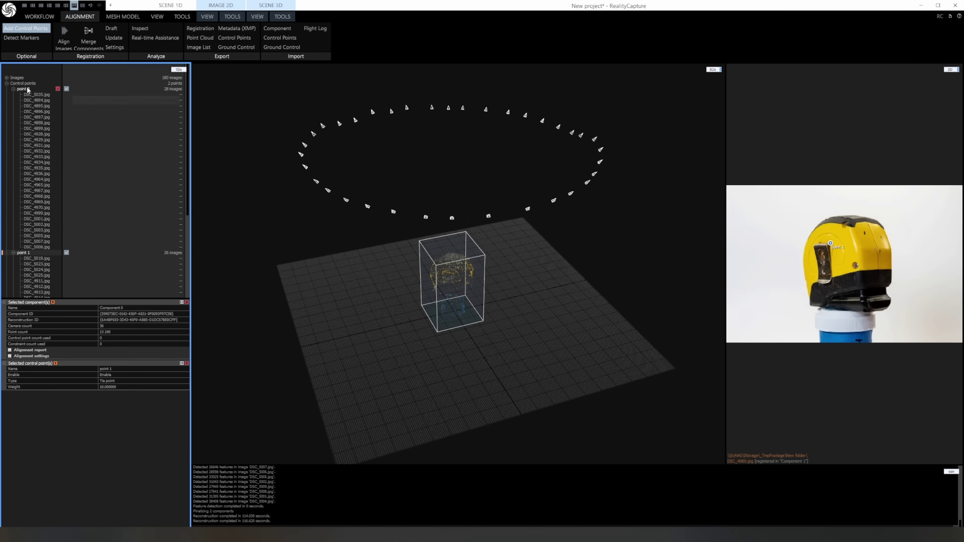
pyautogui.click(23, 89)
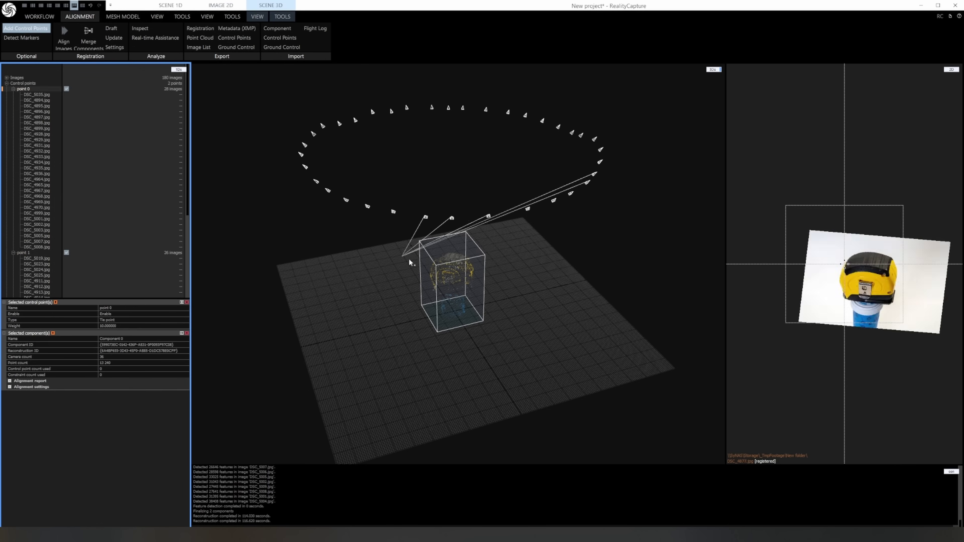
pyautogui.moveTo(456, 274)
pyautogui.mouseDown()
pyautogui.moveTo(241, 254)
pyautogui.moveTo(462, 265)
pyautogui.moveTo(467, 280)
pyautogui.mouseUp()
pyautogui.scroll(5, 459, 266)
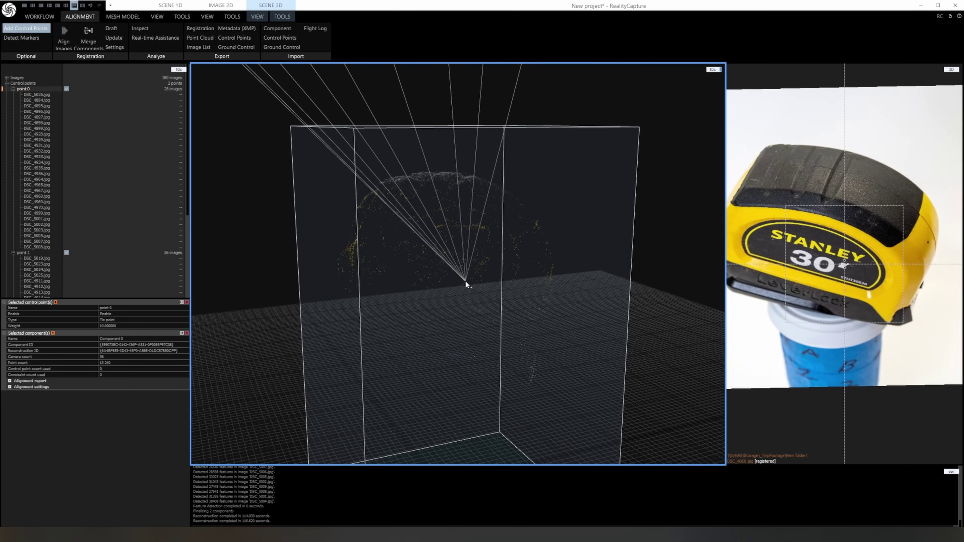
pyautogui.click(36, 100)
pyautogui.moveTo(35, 100)
pyautogui.mouseDown()
pyautogui.moveTo(44, 138)
pyautogui.moveTo(91, 149)
pyautogui.mouseUp()
# - Place point 1 at the belt clip in Component 0's point cloud and confirm its suggested image measurements
pyautogui.scroll(-5, 437, 266)
pyautogui.moveTo(380, 266); pyautogui.dragTo(416, 273)
pyautogui.click(414, 271)
pyautogui.moveTo(42, 153); pyautogui.dragTo(65, 193)
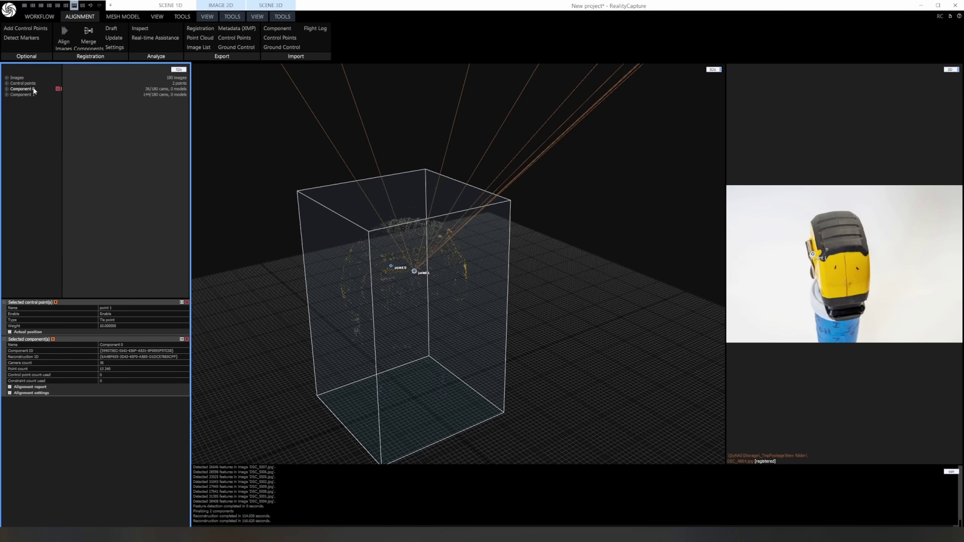
# - Delete Component 0 and Component 1 while keeping the images and both control points
pyautogui.click(58, 90)
pyautogui.click(57, 94)
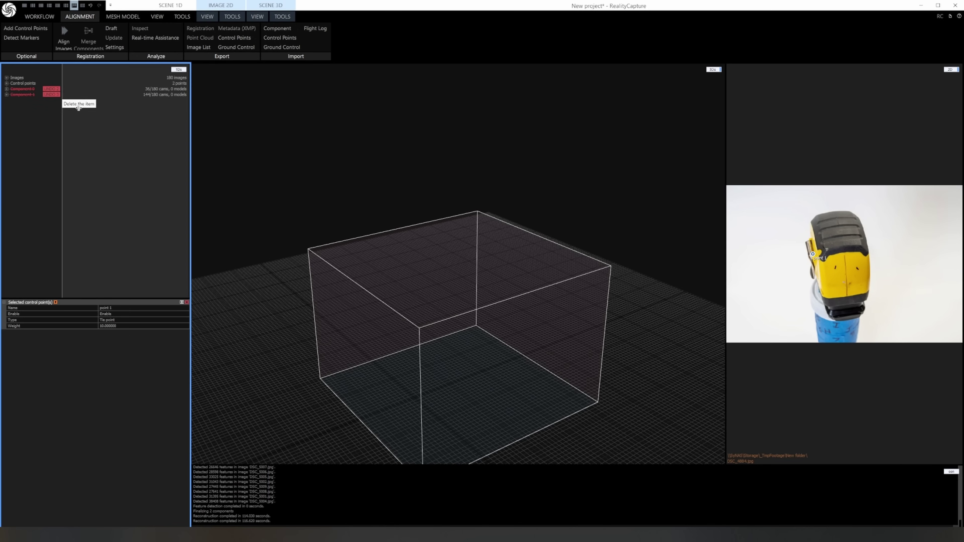
# - Align the images again using both control points and check the camera positions of the resulting component
pyautogui.click(68, 35)
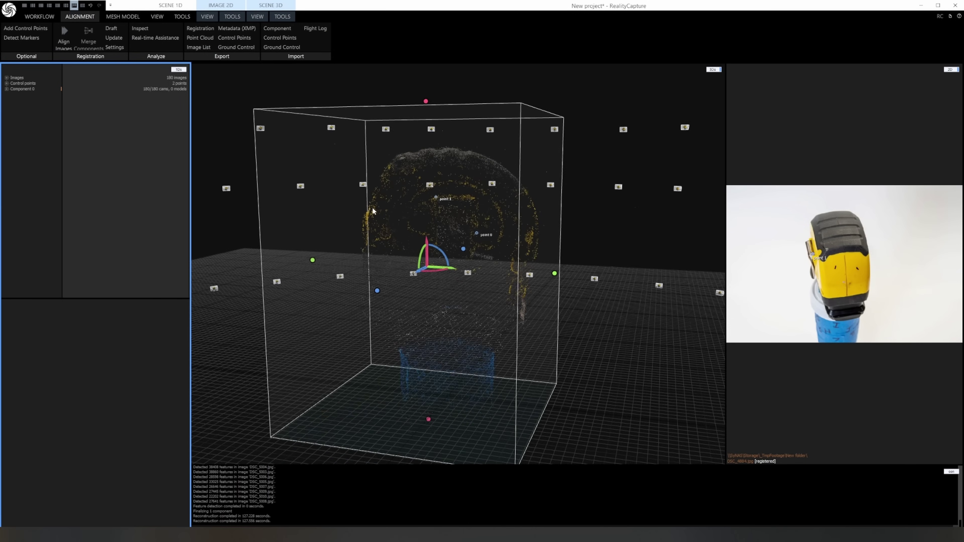
pyautogui.click(560, 304)
pyautogui.scroll(-10, 561, 306)
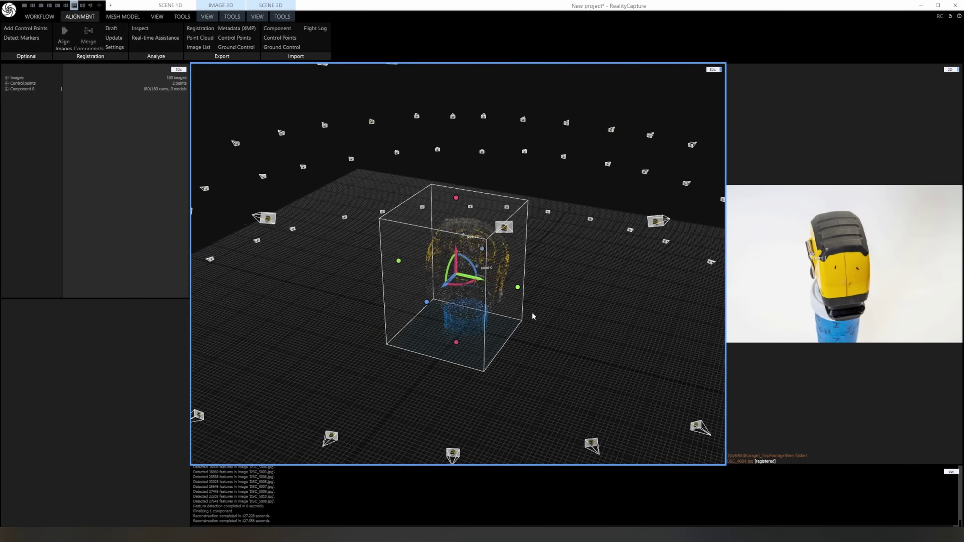
pyautogui.moveTo(582, 305); pyautogui.dragTo(576, 305)
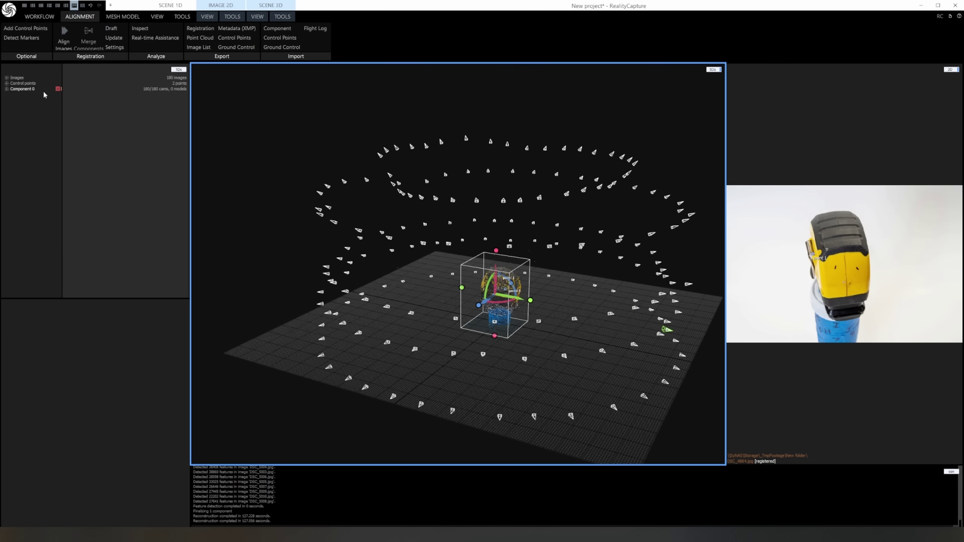
# - Rotate the reconstruction region to match the tape measure's orientation, pull its sides in close and raise its base
pyautogui.moveTo(594, 282); pyautogui.dragTo(555, 317)
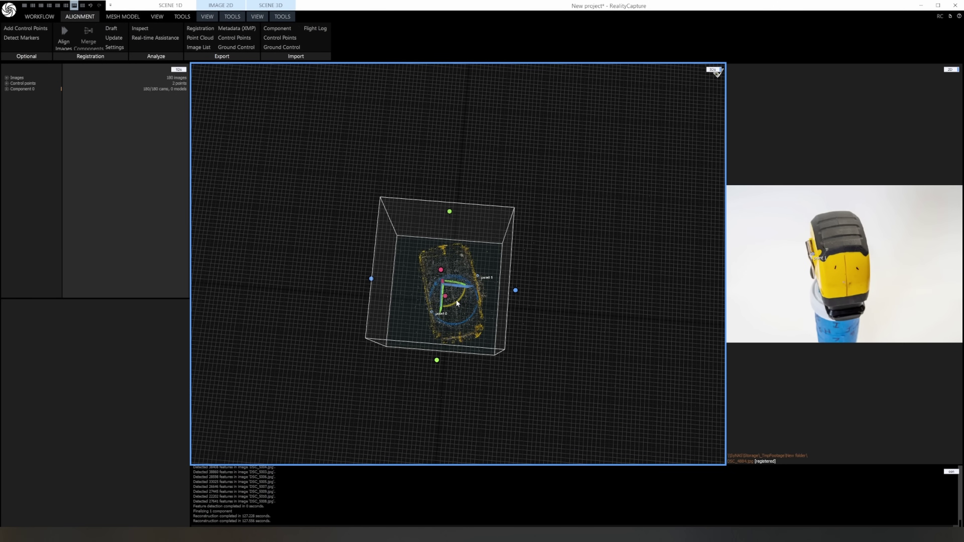
pyautogui.moveTo(457, 303); pyautogui.dragTo(536, 287)
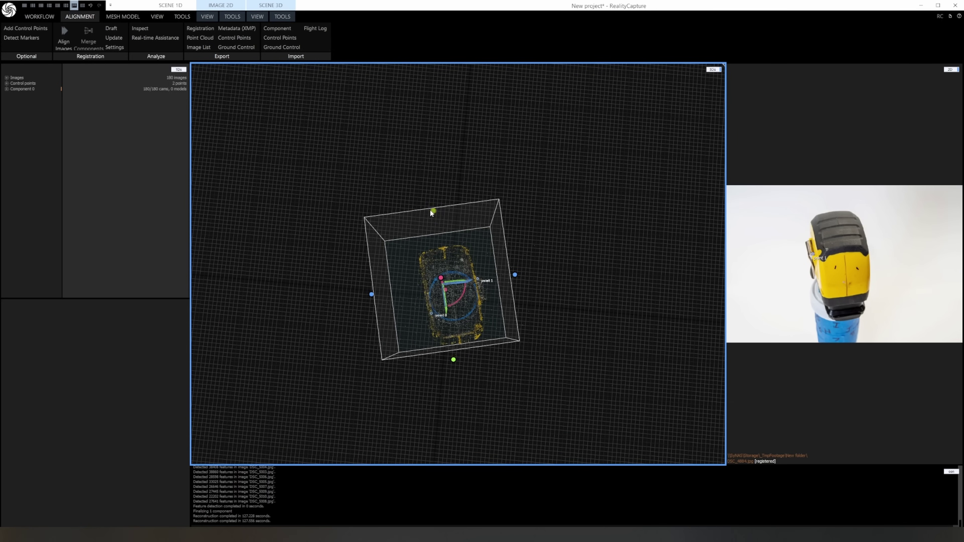
pyautogui.moveTo(433, 213); pyautogui.dragTo(436, 233)
pyautogui.moveTo(512, 292); pyautogui.dragTo(500, 289)
pyautogui.moveTo(374, 306); pyautogui.dragTo(409, 302)
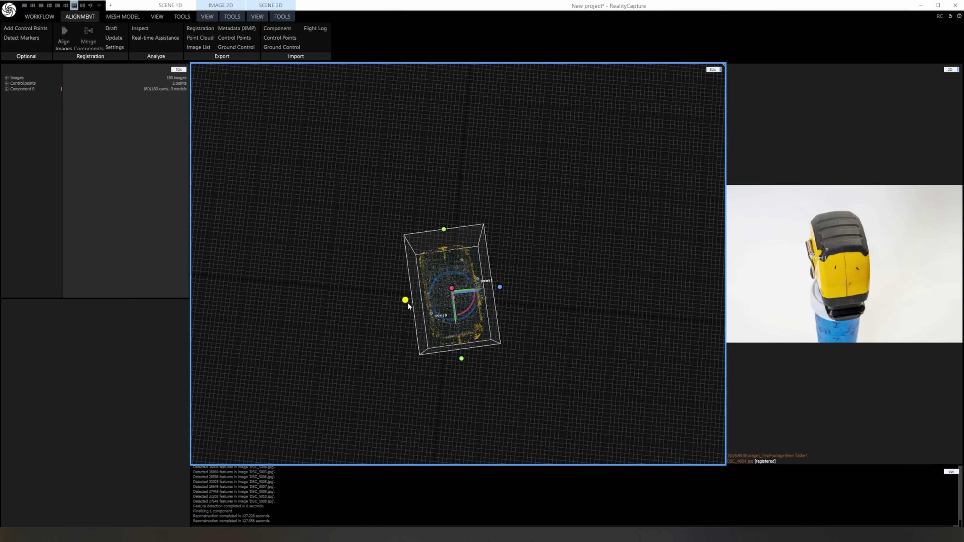
pyautogui.moveTo(488, 318); pyautogui.dragTo(619, 206)
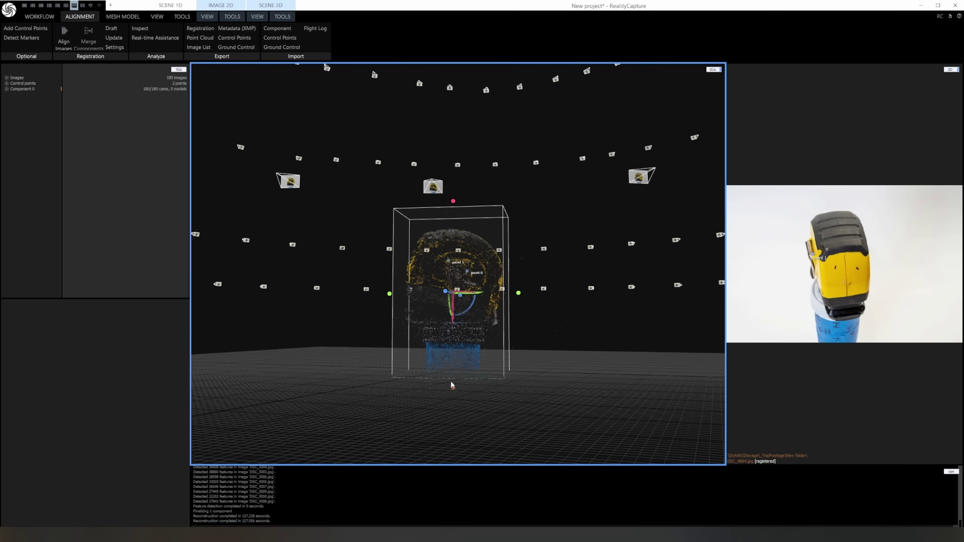
pyautogui.moveTo(451, 387); pyautogui.dragTo(484, 340)
# - Reconstruct a Normal Detail mesh of the tape measure within the reconstruction region
pyautogui.moveTo(446, 240); pyautogui.dragTo(172, 129)
pyautogui.click(123, 16)
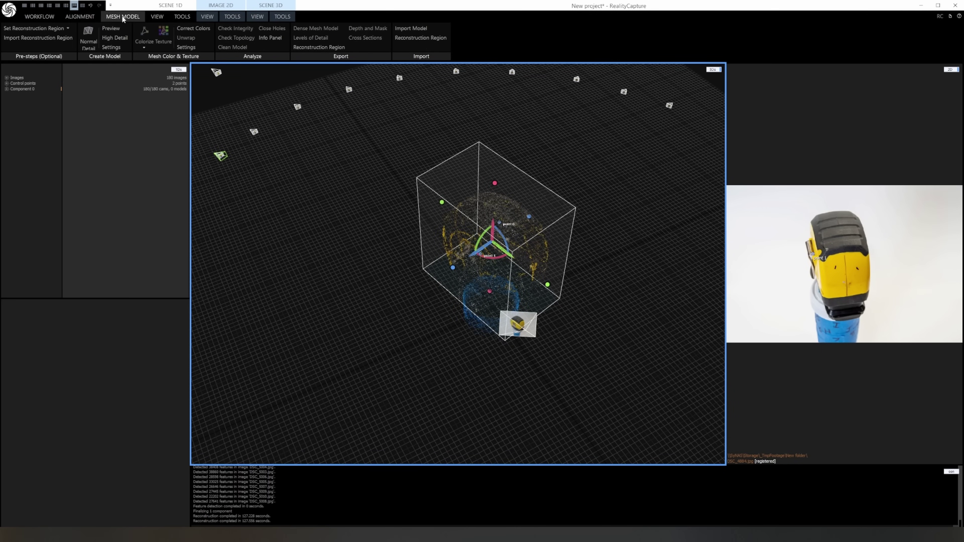
pyautogui.click(90, 37)
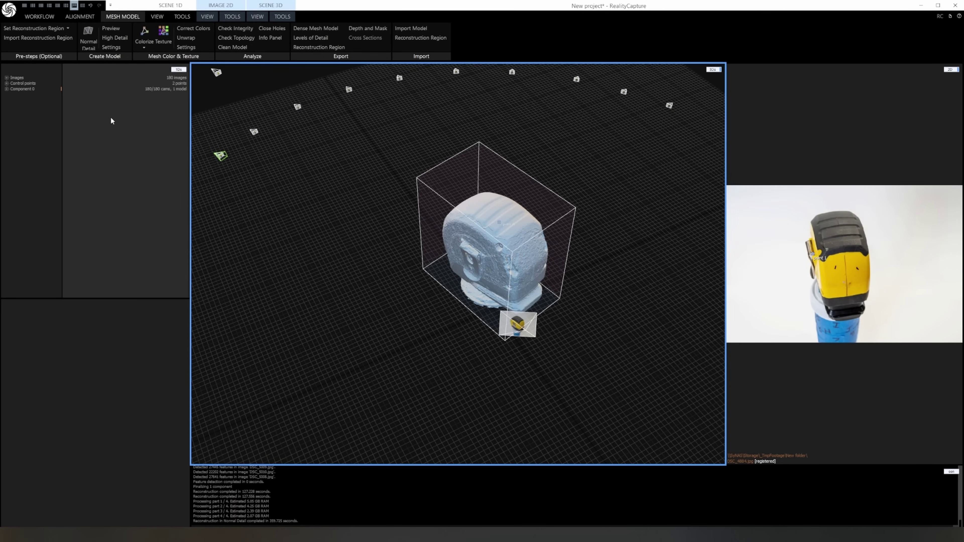
# - Examine the reconstructed mesh from all sides, including the belt clip, ribbed top, LeverLock lettering and rough curved edges
pyautogui.moveTo(414, 289); pyautogui.dragTo(153, 246)
pyautogui.scroll(5, 337, 189)
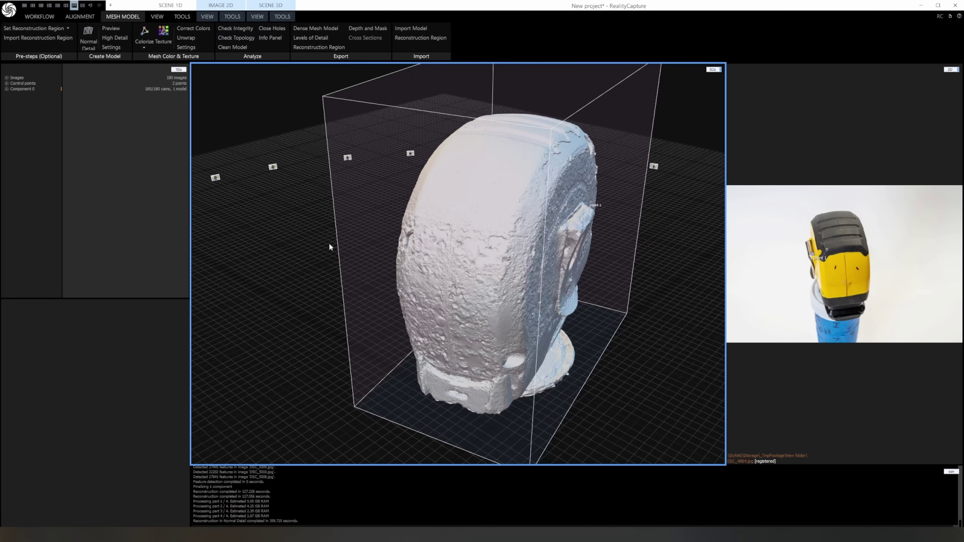
pyautogui.moveTo(334, 243); pyautogui.dragTo(251, 257)
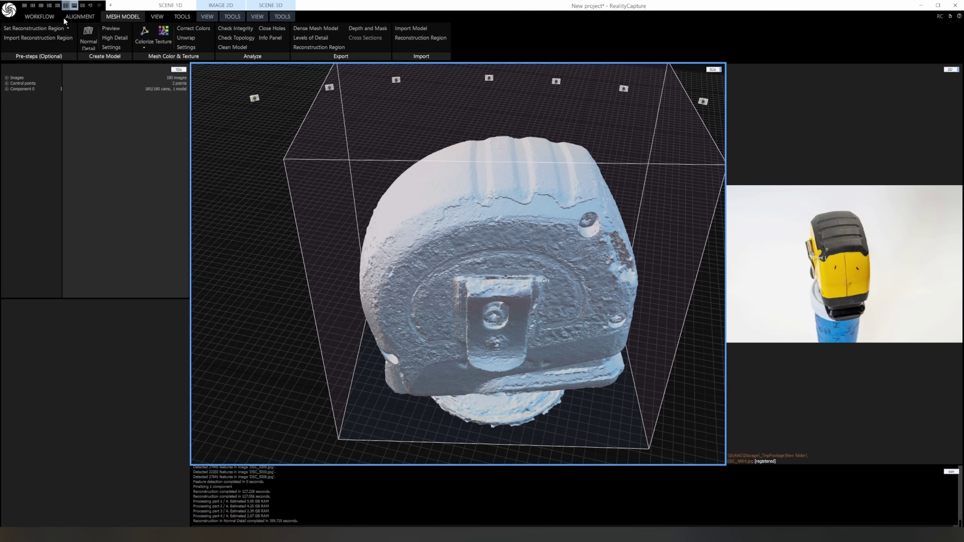
pyautogui.click(80, 16)
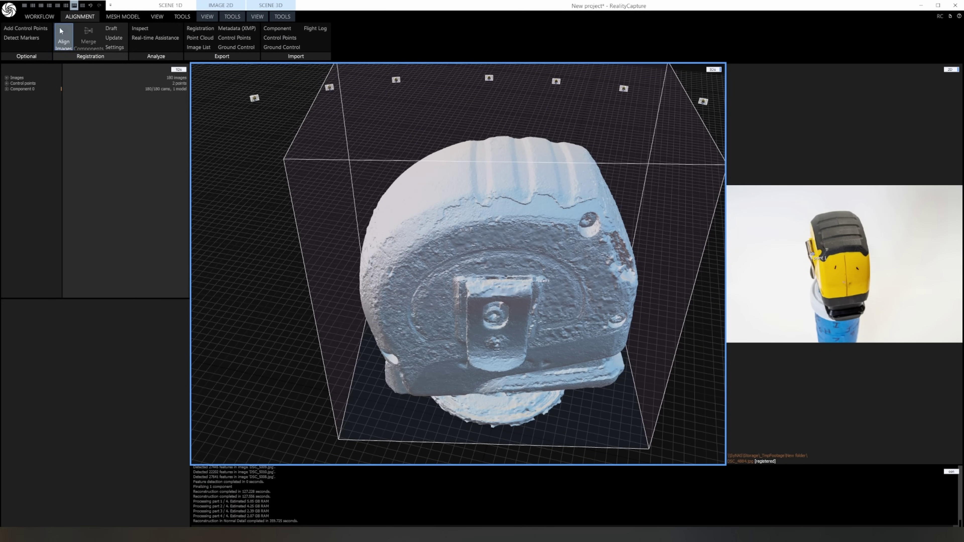
pyautogui.click(125, 17)
pyautogui.moveTo(274, 209); pyautogui.dragTo(531, 168)
pyautogui.scroll(2, 424, 252)
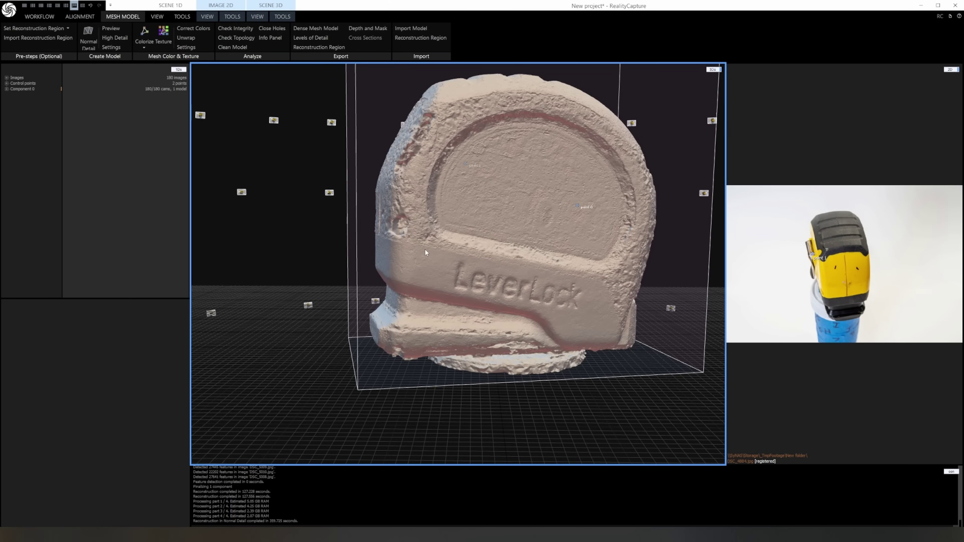
pyautogui.moveTo(348, 271); pyautogui.dragTo(473, 333)
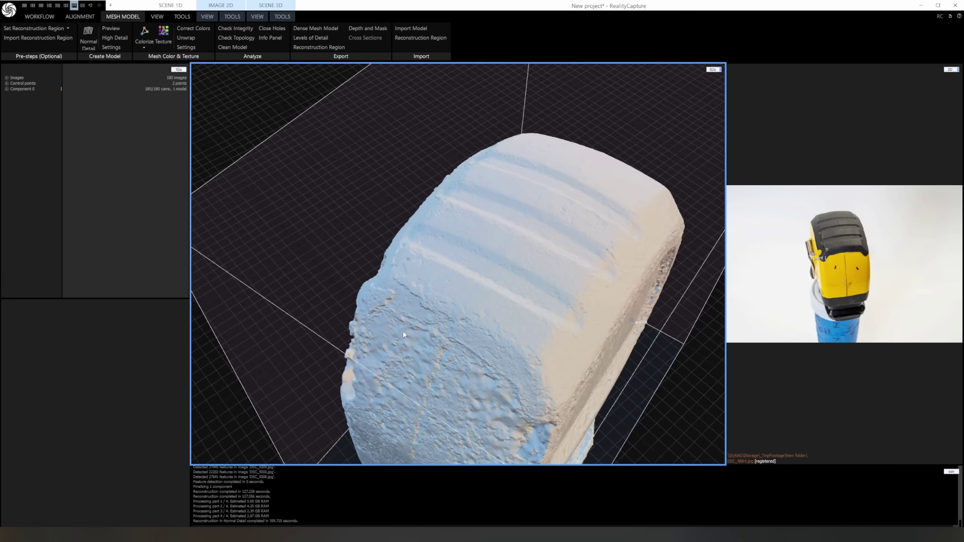
pyautogui.moveTo(400, 334); pyautogui.dragTo(238, 278)
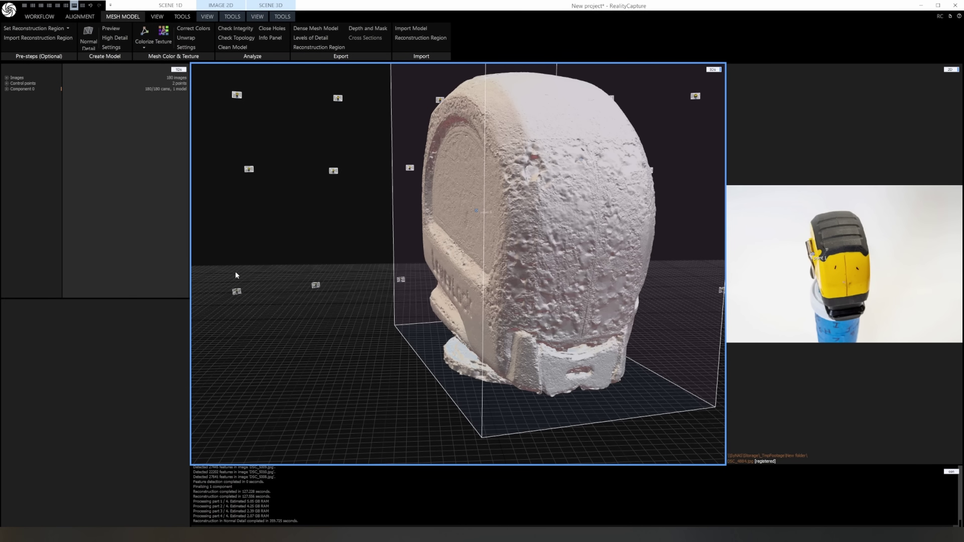
pyautogui.scroll(-5, 235, 271)
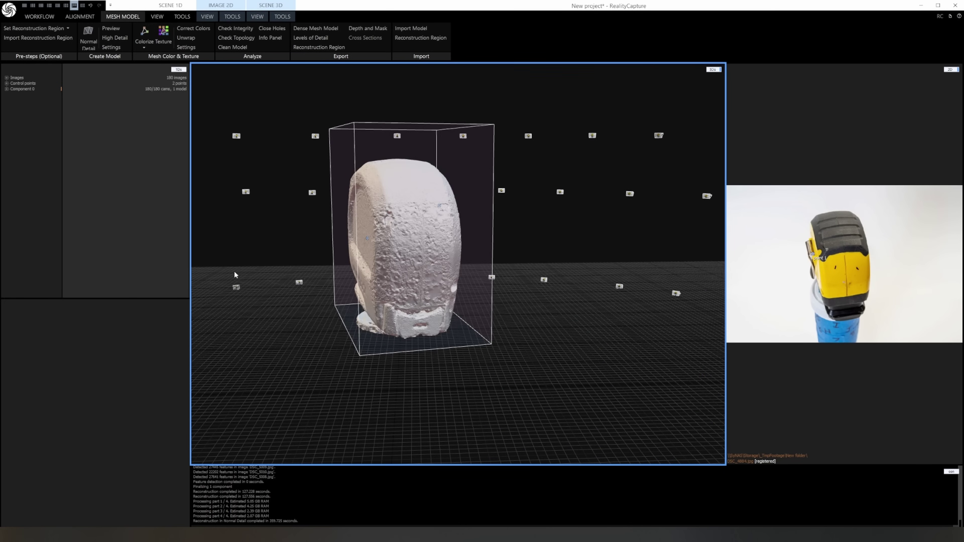
pyautogui.moveTo(261, 273); pyautogui.dragTo(297, 187)
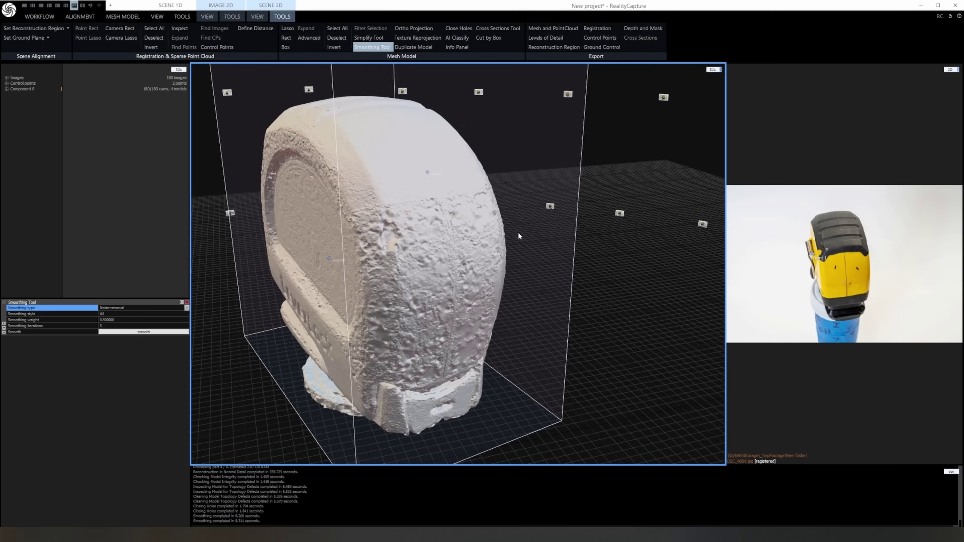
# - Check the smoothed mesh and reduce its triangle count with the Simplify Tool
pyautogui.moveTo(518, 232); pyautogui.dragTo(563, 214)
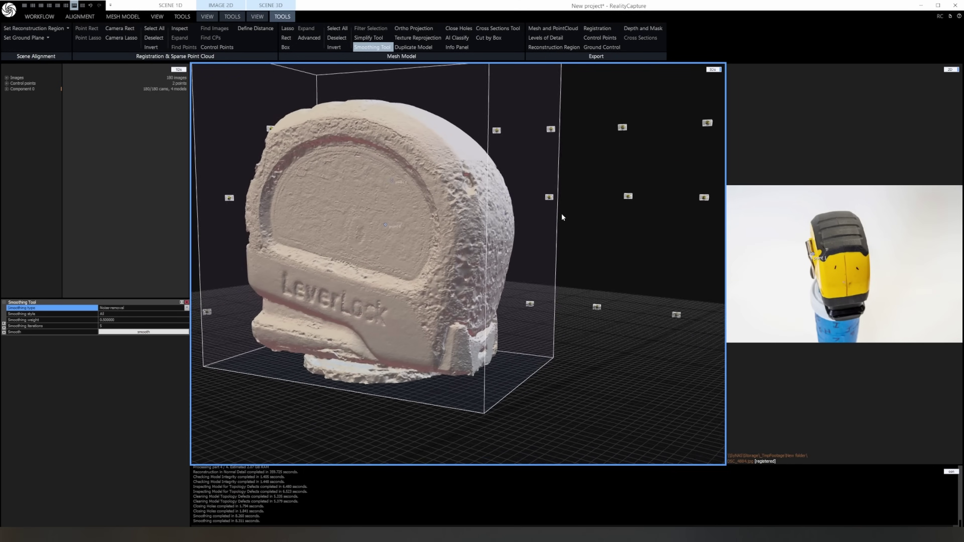
pyautogui.scroll(3, 566, 213)
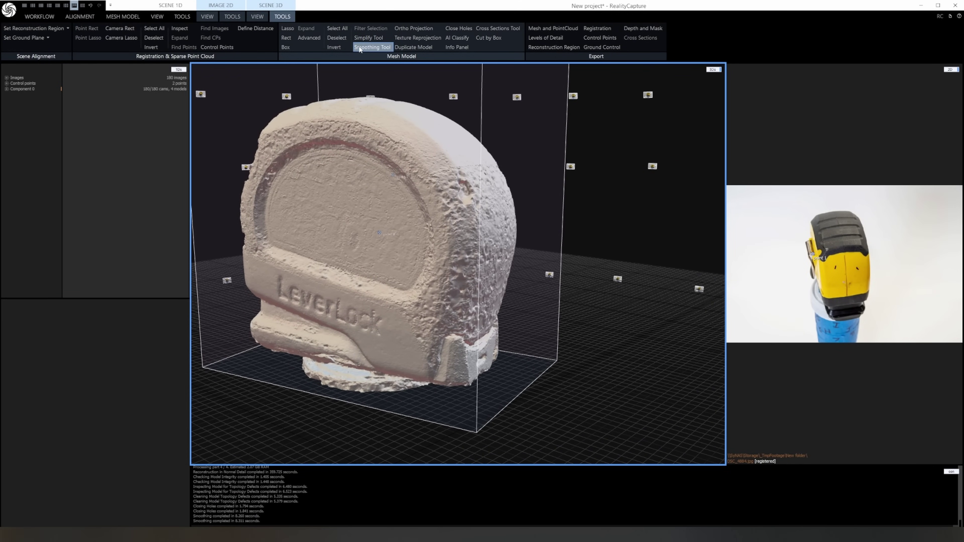
pyautogui.click(372, 39)
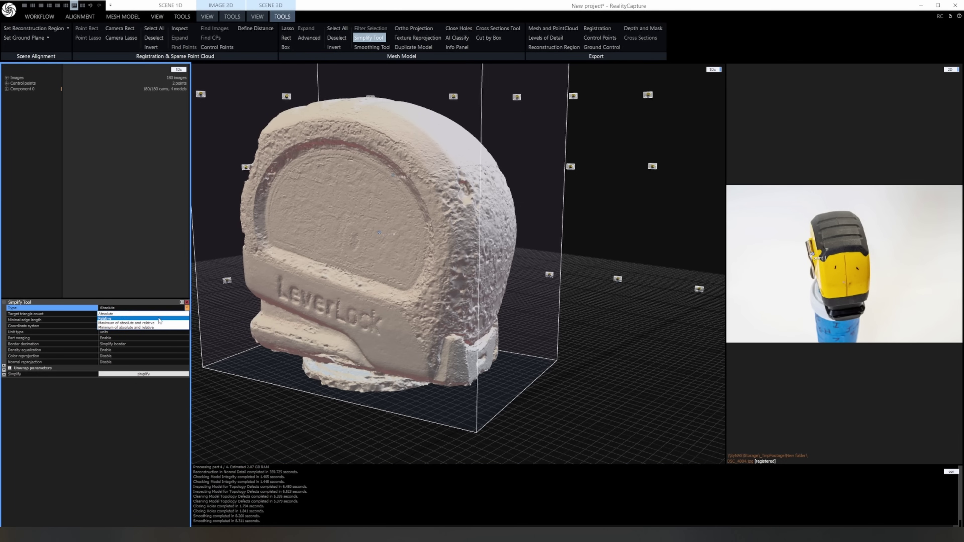
pyautogui.click(136, 374)
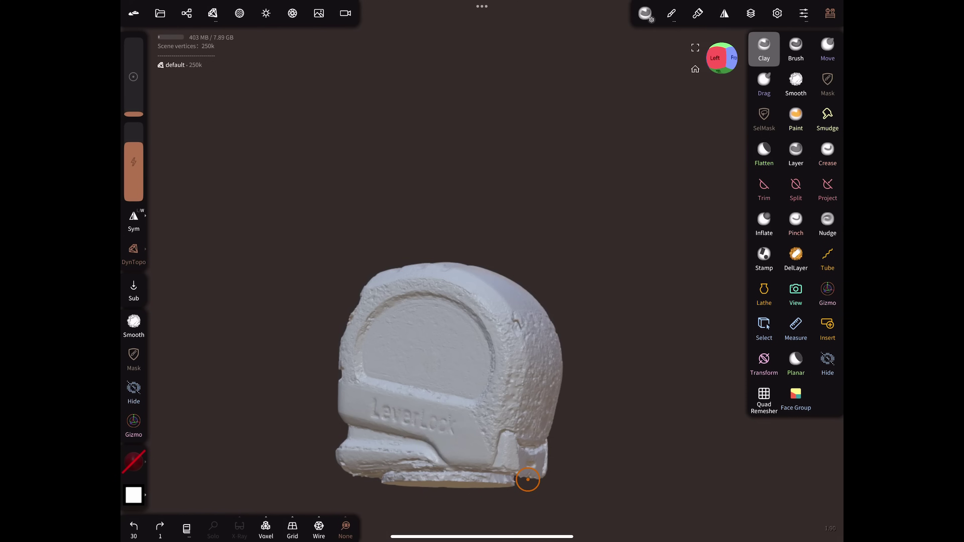
# - Switch to Nomad Sculpt, inspect the imported tape measure mesh and voxel remesh it
pyautogui.moveTo(528, 478)
pyautogui.mouseDown()
pyautogui.moveTo(518, 313)
pyautogui.moveTo(566, 390)
pyautogui.moveTo(664, 226)
pyautogui.moveTo(504, 380)
pyautogui.moveTo(495, 338)
pyautogui.moveTo(629, 356)
pyautogui.moveTo(507, 360)
pyautogui.moveTo(480, 371)
pyautogui.moveTo(462, 275)
pyautogui.moveTo(466, 418)
pyautogui.moveTo(366, 389)
pyautogui.moveTo(584, 374)
pyautogui.moveTo(485, 473)
pyautogui.moveTo(522, 391)
pyautogui.mouseUp()
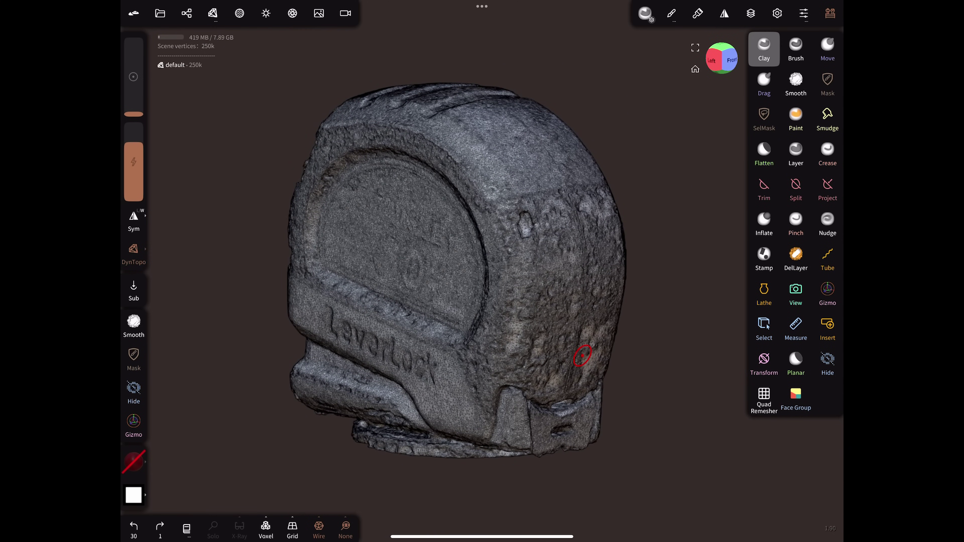
pyautogui.click(213, 13)
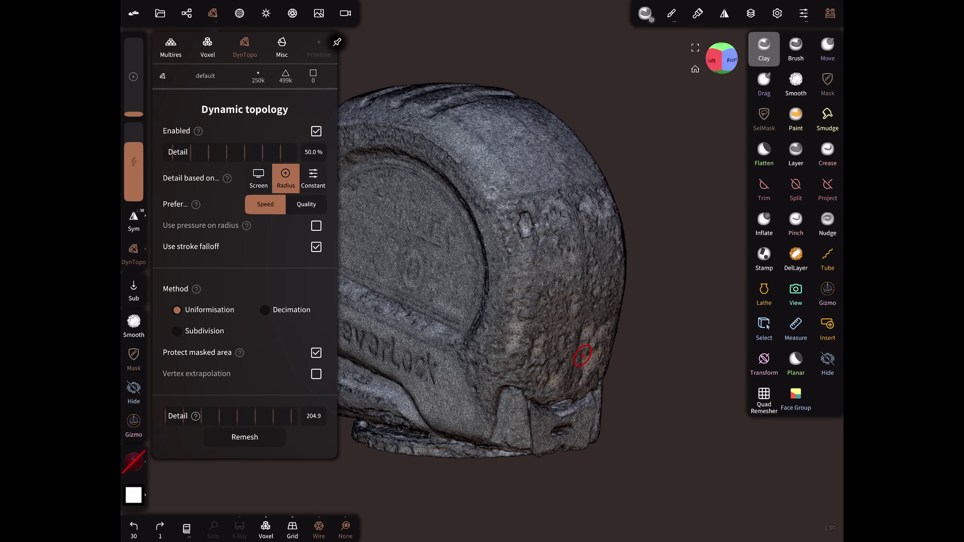
pyautogui.click(207, 47)
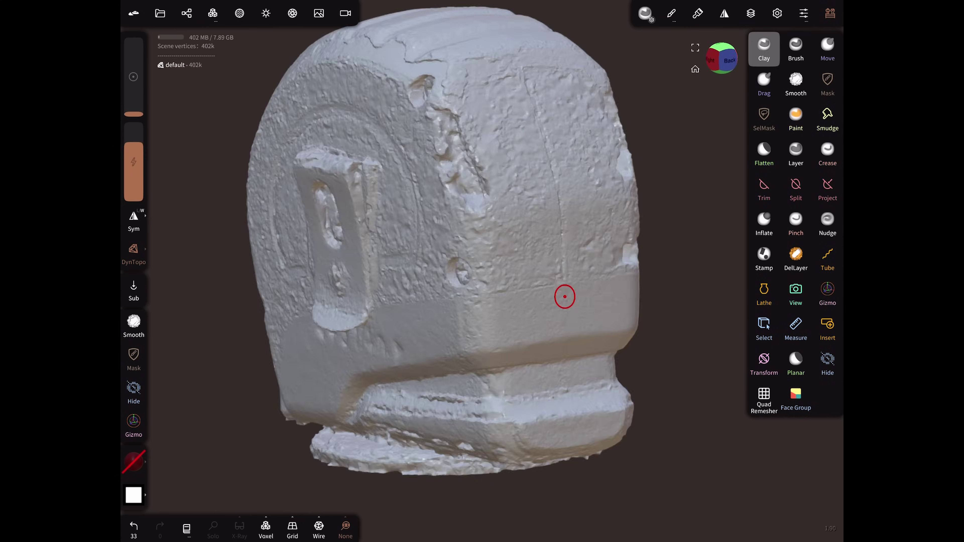
# - Trim off the leftover stand beneath the tape measure with a straight line cut along its base
pyautogui.moveTo(564, 295)
pyautogui.mouseDown()
pyautogui.moveTo(521, 307)
pyautogui.moveTo(478, 281)
pyautogui.moveTo(556, 261)
pyautogui.moveTo(398, 264)
pyautogui.moveTo(397, 246)
pyautogui.moveTo(474, 289)
pyautogui.moveTo(559, 422)
pyautogui.mouseUp()
pyautogui.click(764, 189)
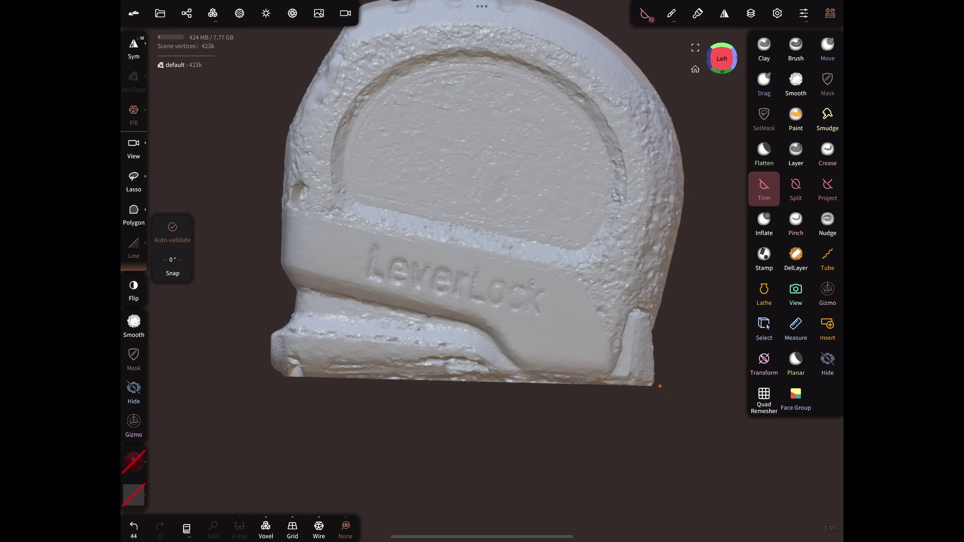
pyautogui.moveTo(240, 352); pyautogui.dragTo(418, 342)
# - Smooth the rough scanned surfaces of the case and the area around the belt clip
pyautogui.click(796, 84)
pyautogui.moveTo(549, 422)
pyautogui.mouseDown()
pyautogui.moveTo(510, 329)
pyautogui.moveTo(418, 334)
pyautogui.moveTo(510, 207)
pyautogui.moveTo(403, 345)
pyautogui.moveTo(418, 342)
pyautogui.moveTo(349, 404)
pyautogui.moveTo(441, 327)
pyautogui.mouseUp()
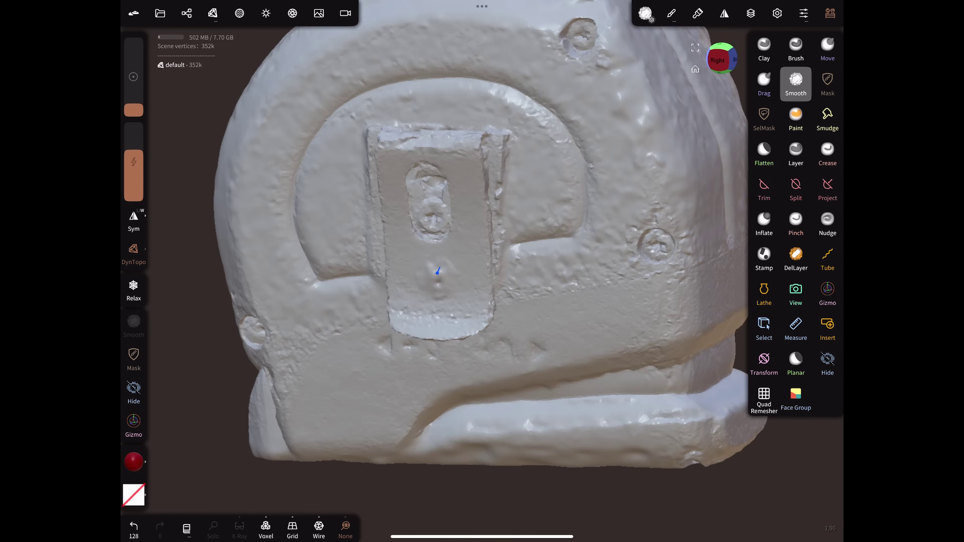
pyautogui.moveTo(438, 271)
pyautogui.mouseDown()
pyautogui.moveTo(431, 314)
pyautogui.moveTo(333, 241)
pyautogui.moveTo(362, 244)
pyautogui.moveTo(384, 377)
pyautogui.moveTo(326, 290)
pyautogui.moveTo(312, 367)
pyautogui.moveTo(276, 375)
pyautogui.moveTo(239, 296)
pyautogui.moveTo(321, 452)
pyautogui.mouseUp()
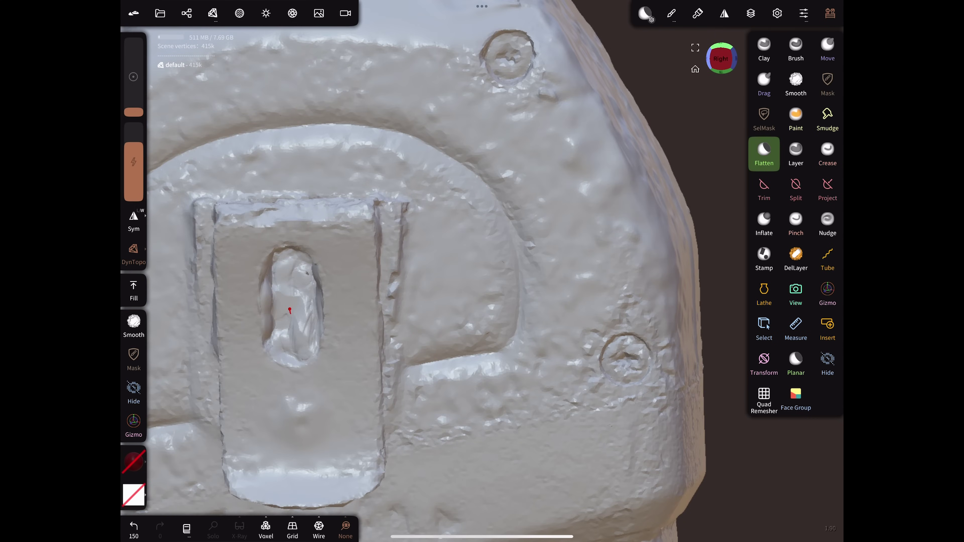
# - Undo the last strokes in the belt clip slot and rework the clip area with the Flatten, Smooth, Crease and Clay brushes
pyautogui.hotkey('ctrl', 'z')
pyautogui.hotkey('ctrl', 'z')
pyautogui.hotkey('ctrl', 'z')
pyautogui.moveTo(289, 311)
pyautogui.mouseDown()
pyautogui.moveTo(270, 285)
pyautogui.moveTo(279, 340)
pyautogui.moveTo(356, 313)
pyautogui.moveTo(318, 269)
pyautogui.moveTo(428, 272)
pyautogui.moveTo(327, 346)
pyautogui.moveTo(510, 357)
pyautogui.moveTo(518, 274)
pyautogui.moveTo(416, 264)
pyautogui.moveTo(592, 273)
pyautogui.moveTo(390, 307)
pyautogui.moveTo(601, 306)
pyautogui.mouseUp()
pyautogui.click(764, 151)
pyautogui.click(795, 82)
pyautogui.click(827, 152)
pyautogui.click(764, 48)
pyautogui.moveTo(320, 271)
pyautogui.mouseDown()
pyautogui.moveTo(332, 238)
pyautogui.moveTo(258, 235)
pyautogui.moveTo(318, 271)
pyautogui.moveTo(292, 264)
pyautogui.moveTo(329, 266)
pyautogui.mouseUp()
pyautogui.click(764, 151)
pyautogui.click(796, 82)
# - Remesh the tape measure with Quad Remesher at a 50k target and check the topology in wireframe
pyautogui.click(764, 399)
pyautogui.click(375, 63)
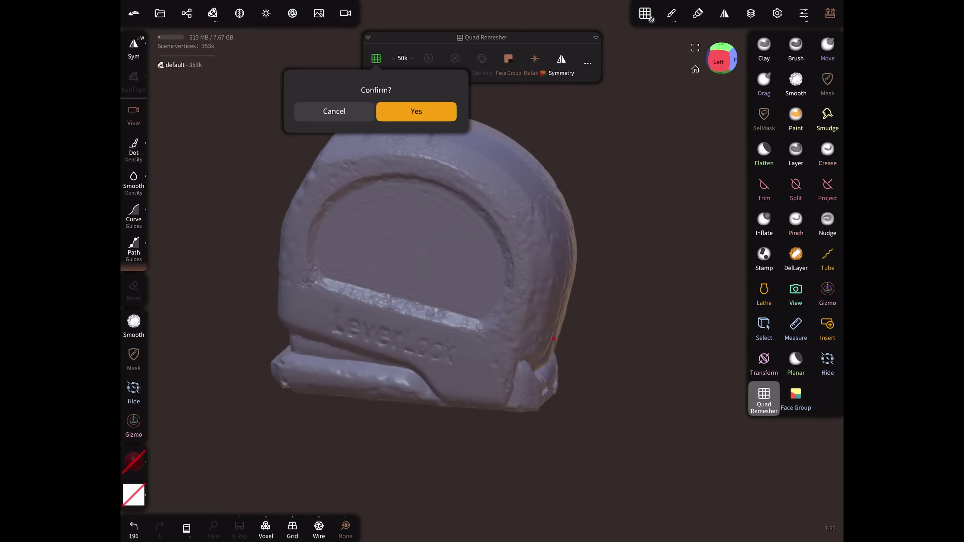
pyautogui.click(319, 530)
pyautogui.moveTo(531, 369)
pyautogui.mouseDown()
pyautogui.moveTo(626, 146)
pyautogui.moveTo(542, 365)
pyautogui.moveTo(485, 103)
pyautogui.moveTo(575, 356)
pyautogui.moveTo(403, 276)
pyautogui.moveTo(255, 329)
pyautogui.mouseUp()
pyautogui.click(827, 152)
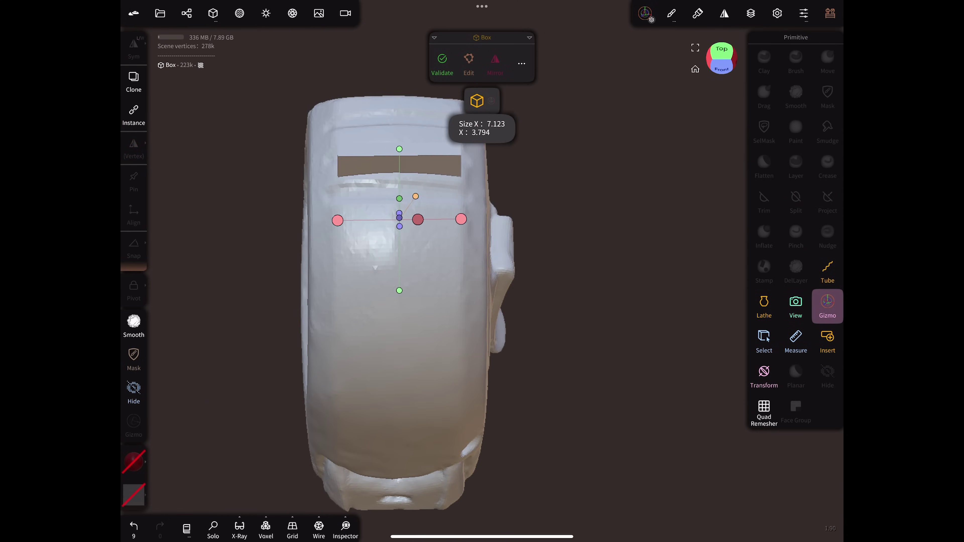
# - Size the box primitive to about 18.82 along Y, position it inside the tape measure extending through the top, and validate it
pyautogui.moveTo(569, 380); pyautogui.dragTo(494, 399)
pyautogui.moveTo(608, 380); pyautogui.dragTo(550, 418)
pyautogui.moveTo(350, 200); pyautogui.dragTo(415, 218)
pyautogui.click(719, 67)
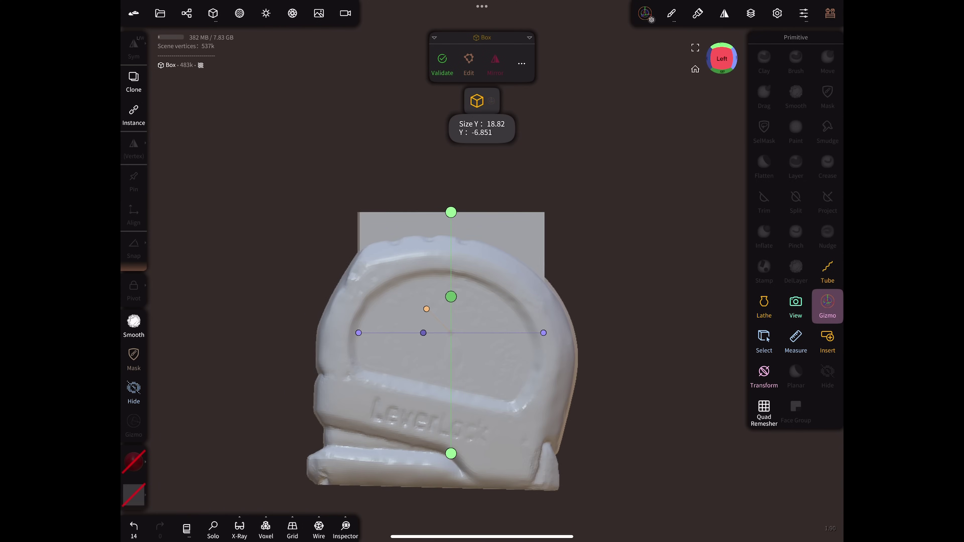
pyautogui.moveTo(570, 380)
pyautogui.mouseDown()
pyautogui.moveTo(605, 379)
pyautogui.moveTo(596, 382)
pyautogui.moveTo(573, 329)
pyautogui.moveTo(644, 394)
pyautogui.moveTo(510, 297)
pyautogui.moveTo(393, 424)
pyautogui.moveTo(415, 304)
pyautogui.mouseUp()
pyautogui.click(442, 63)
# - Subtract the box from the tape measure body to carve a rectangular cavity open at the top
pyautogui.click(186, 12)
pyautogui.click(284, 148)
pyautogui.click(175, 78)
# - Flatten the uneven rim around the cavity opening with dynamic topology enabled
pyautogui.scroll(5, 488, 445)
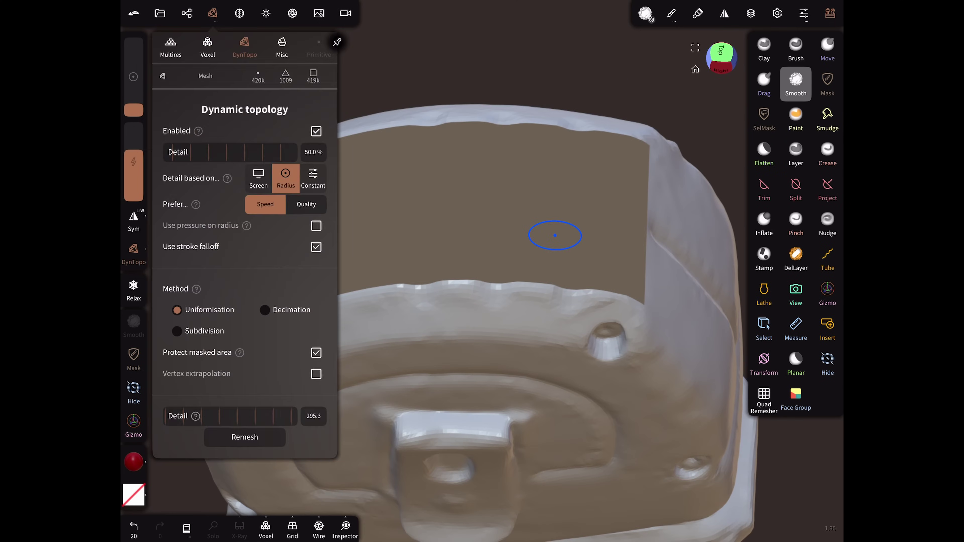
pyautogui.click(764, 152)
pyautogui.click(335, 144)
pyautogui.moveTo(638, 141)
pyautogui.mouseDown()
pyautogui.moveTo(561, 134)
pyautogui.moveTo(380, 344)
pyautogui.mouseUp()
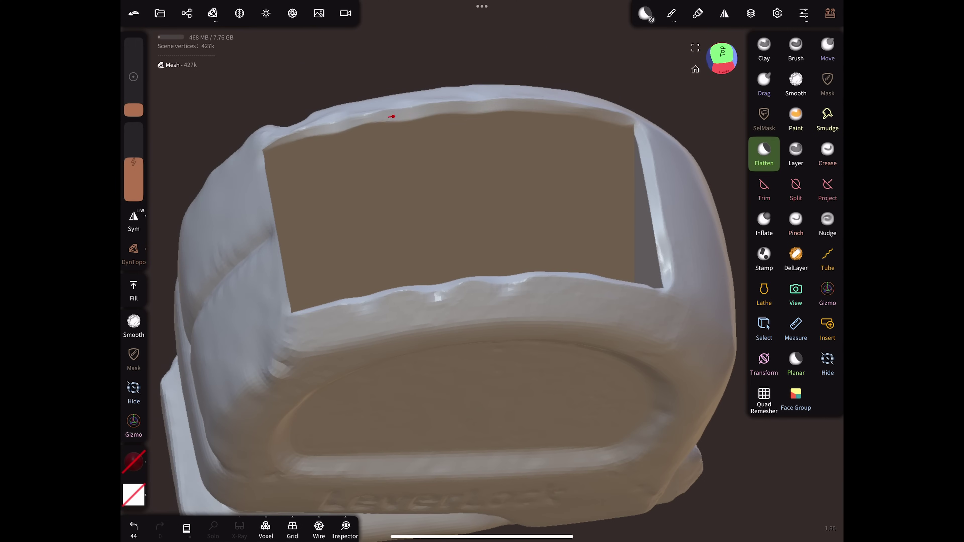
pyautogui.moveTo(326, 130); pyautogui.dragTo(444, 331)
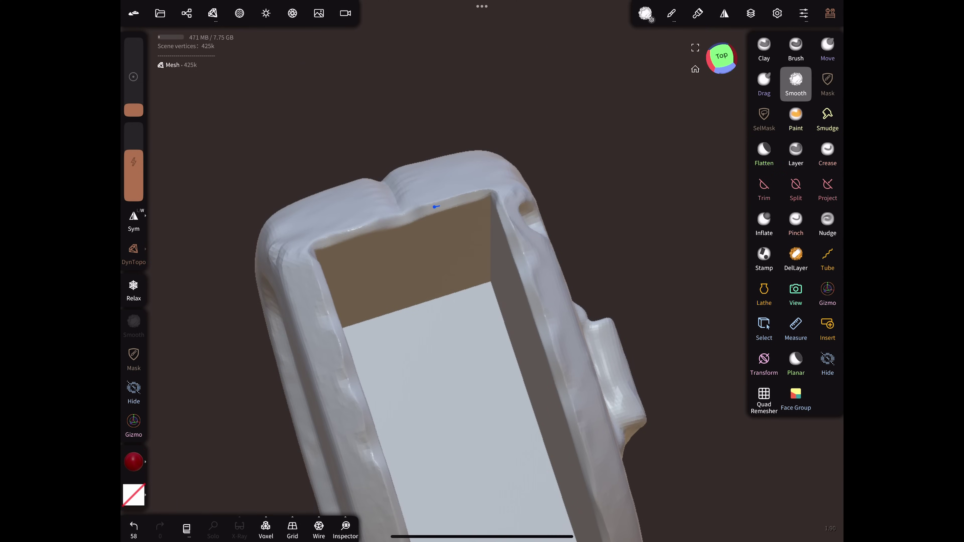
# - Smooth the edges of the cavity rim, undoing one stroke along the way
pyautogui.moveTo(463, 199)
pyautogui.mouseDown()
pyautogui.moveTo(435, 284)
pyautogui.moveTo(202, 360)
pyautogui.mouseUp()
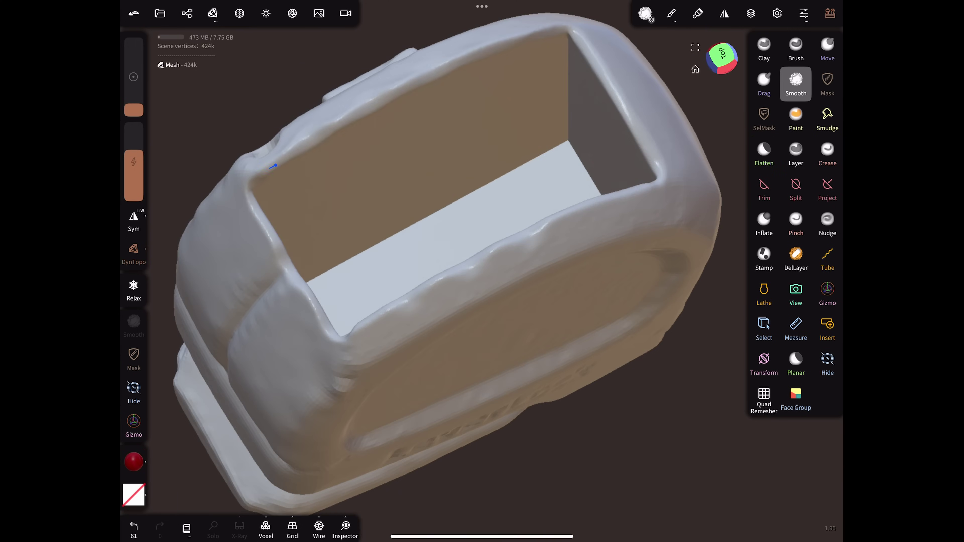
pyautogui.hotkey('ctrl', 'z')
pyautogui.moveTo(316, 146); pyautogui.dragTo(405, 357)
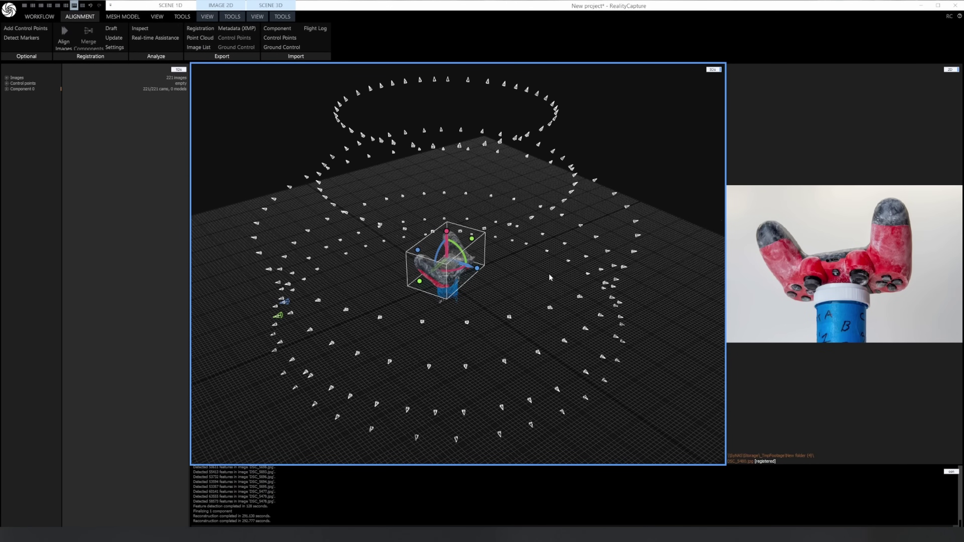
# - In RealityCapture, examine the game controller's aligned point cloud and its reconstructed mesh up close from several angles
pyautogui.moveTo(540, 274)
pyautogui.mouseDown()
pyautogui.moveTo(497, 288)
pyautogui.moveTo(499, 270)
pyautogui.moveTo(562, 255)
pyautogui.moveTo(531, 282)
pyautogui.mouseUp()
pyautogui.scroll(5, 462, 290)
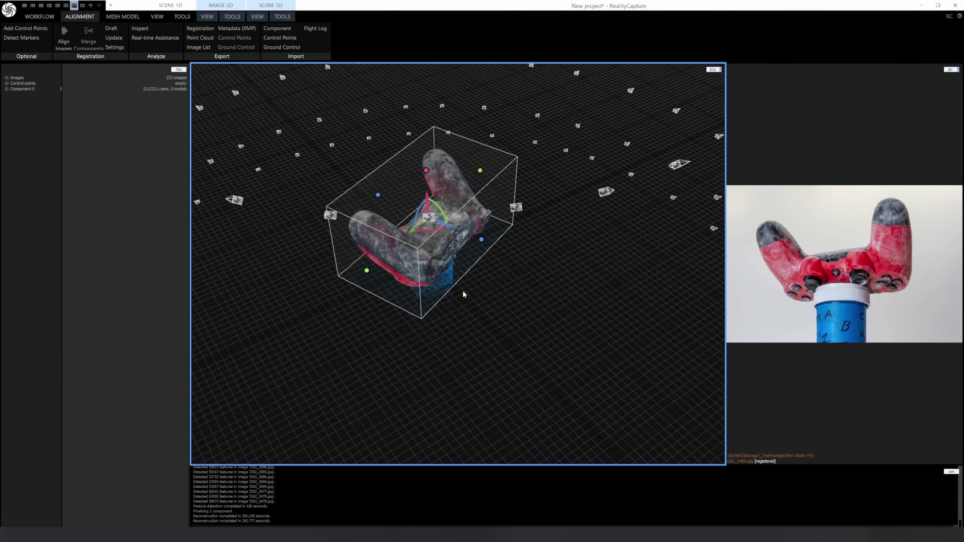
pyautogui.moveTo(463, 292); pyautogui.dragTo(512, 287)
pyautogui.scroll(-5, 471, 283)
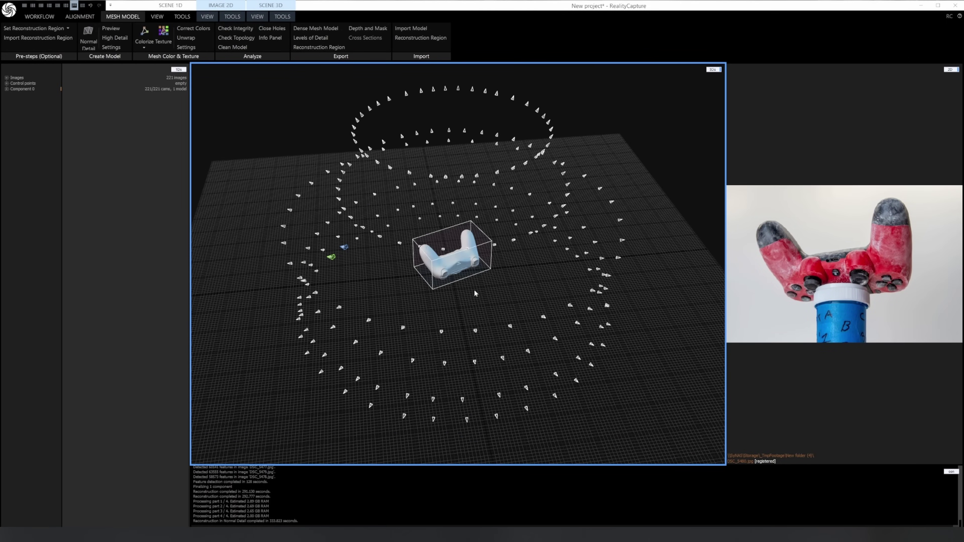
pyautogui.scroll(8, 454, 284)
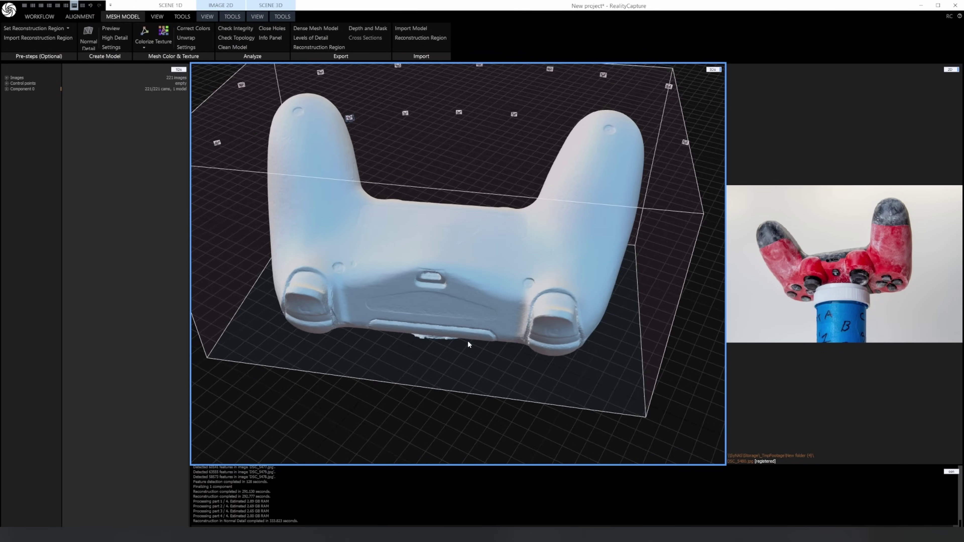
pyautogui.moveTo(462, 339); pyautogui.dragTo(533, 314)
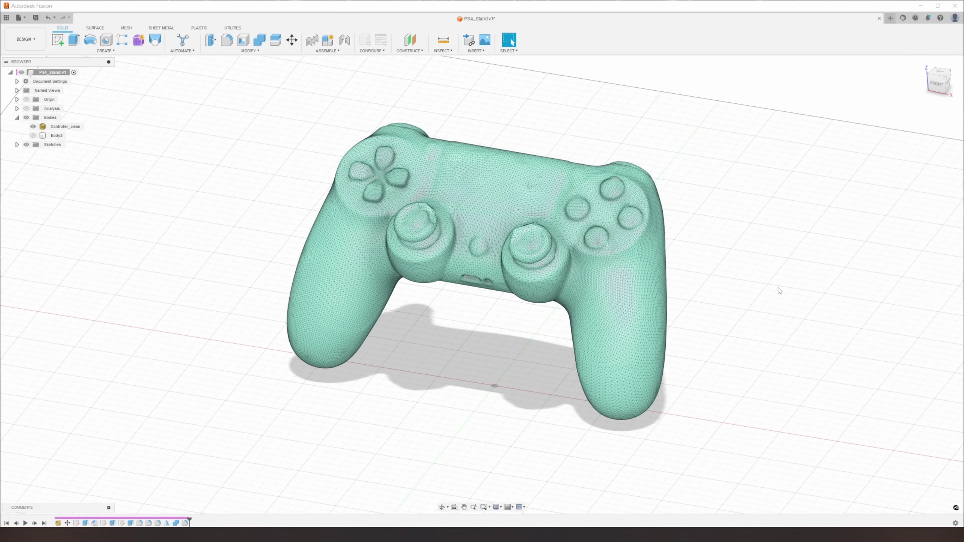
# - In Fusion, show the stand body Body2 under the controller and toggle the visibility of the Controller_clean mesh
pyautogui.moveTo(779, 290)
pyautogui.keyDown('shift'); pyautogui.mouseDown(button='middle')
pyautogui.moveTo(779, 280)
pyautogui.moveTo(699, 278)
pyautogui.moveTo(663, 253)
pyautogui.moveTo(753, 287)
pyautogui.moveTo(775, 282)
pyautogui.mouseUp(button='middle'); pyautogui.keyUp('shift')
pyautogui.click(336, 243)
pyautogui.press('Escape')
pyautogui.click(33, 135)
pyautogui.moveTo(174, 255)
pyautogui.keyDown('shift'); pyautogui.mouseDown(button='middle')
pyautogui.moveTo(196, 244)
pyautogui.moveTo(29, 237)
pyautogui.moveTo(167, 249)
pyautogui.mouseUp(button='middle'); pyautogui.keyUp('shift')
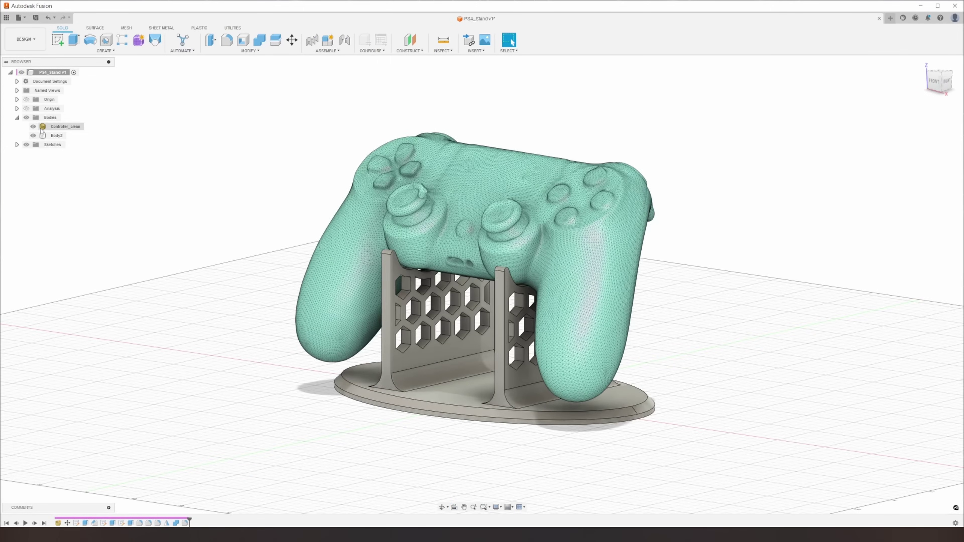
pyautogui.click(33, 126)
pyautogui.keyDown('shift'); pyautogui.moveTo(181, 217); pyautogui.dragTo(342, 206, button='middle'); pyautogui.keyUp('shift')
pyautogui.press('v')
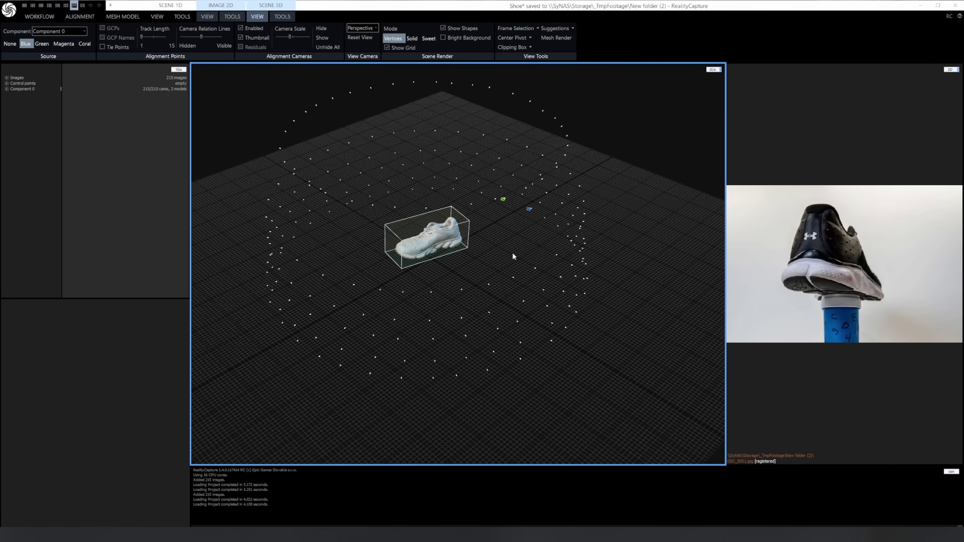
# - In RealityCapture, examine the shoe scan from several angles and up close, and set the scene render mode to Solid
pyautogui.moveTo(508, 252); pyautogui.dragTo(539, 271)
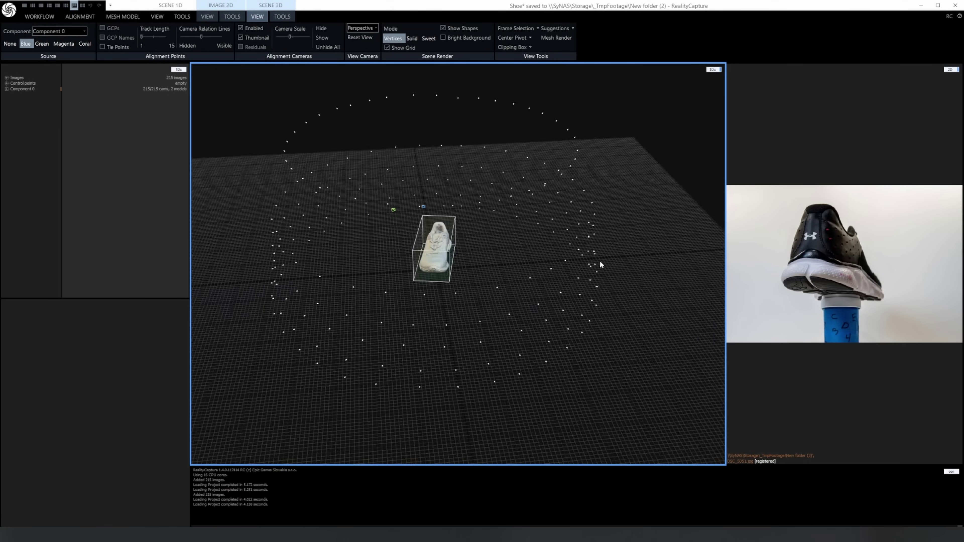
pyautogui.moveTo(642, 262); pyautogui.dragTo(557, 283)
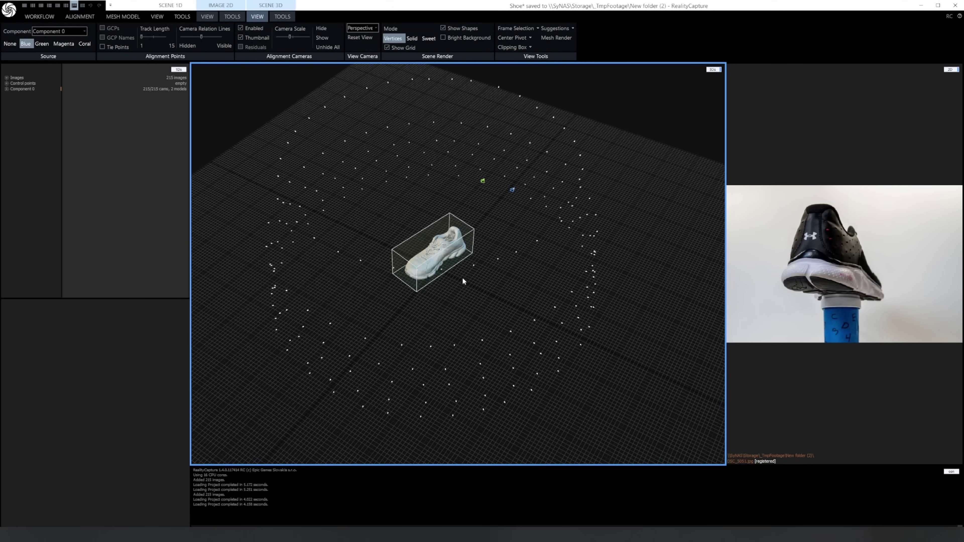
pyautogui.scroll(10, 462, 280)
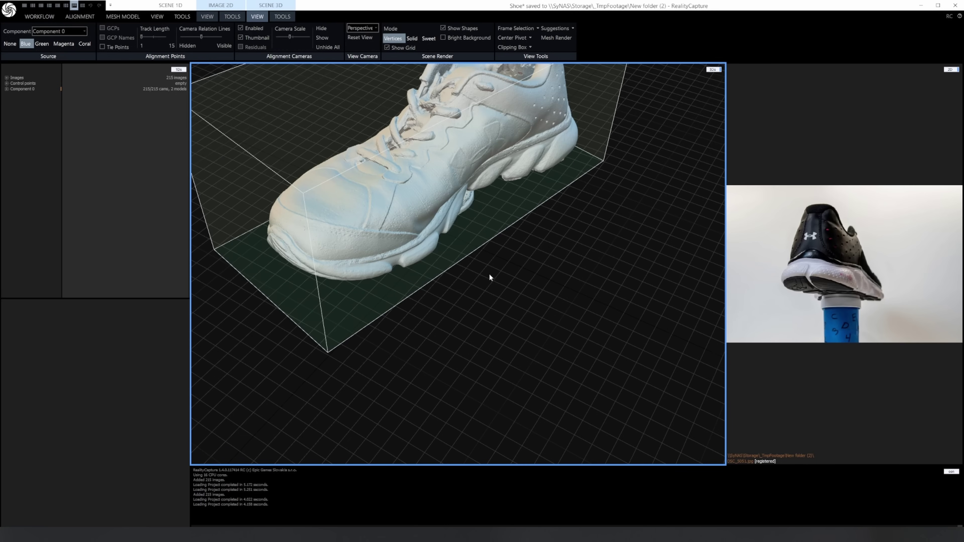
pyautogui.moveTo(494, 277); pyautogui.dragTo(488, 306)
pyautogui.scroll(5, 487, 304)
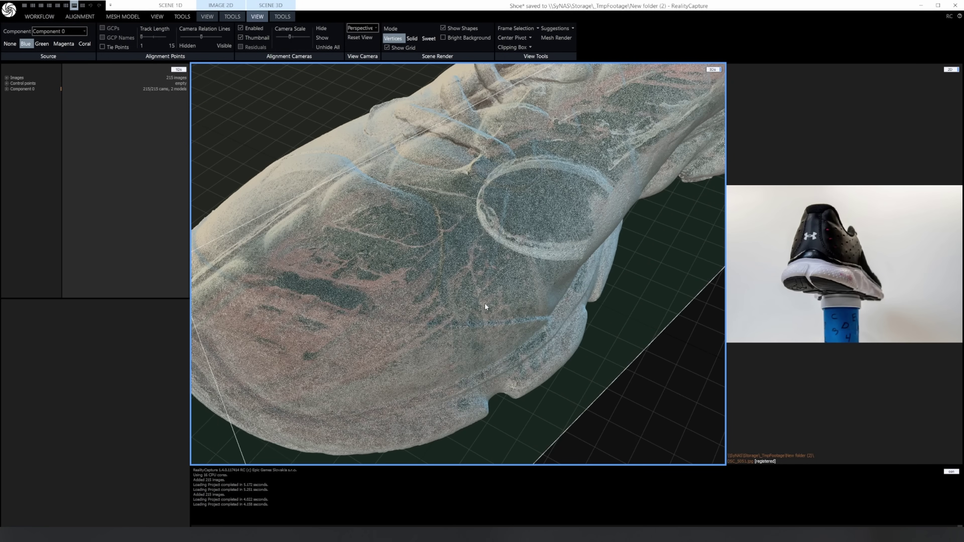
pyautogui.scroll(2, 484, 303)
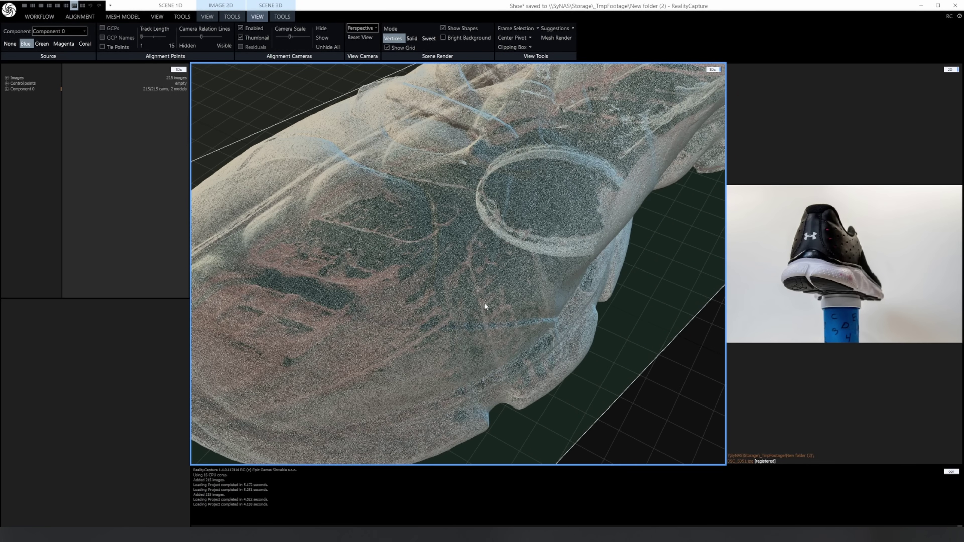
pyautogui.scroll(-10, 478, 305)
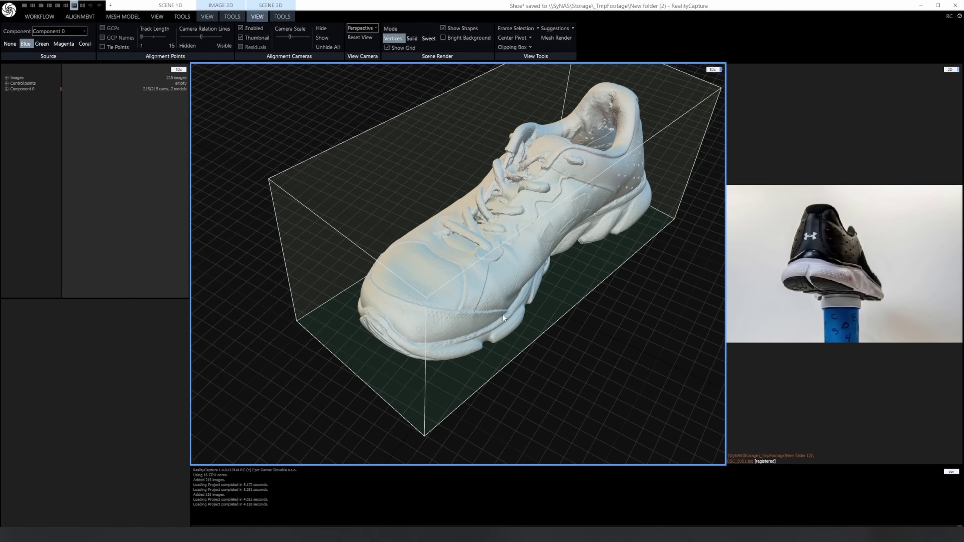
pyautogui.moveTo(614, 279); pyautogui.dragTo(467, 266)
pyautogui.click(414, 38)
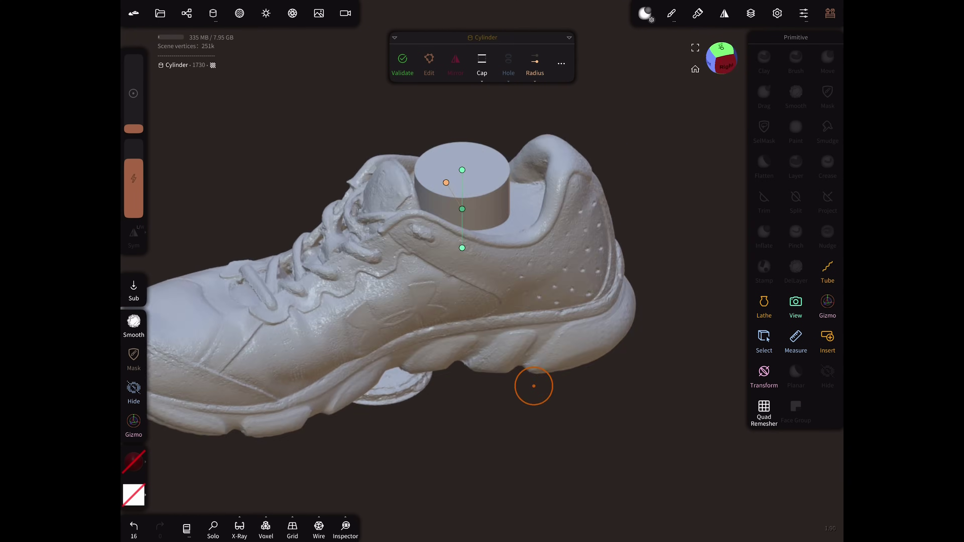
# - In Nomad Sculpt, view the cylinder primitive in the shoe's opening from another angle and activate the Gizmo for it
pyautogui.moveTo(534, 386); pyautogui.dragTo(370, 258)
pyautogui.click(827, 301)
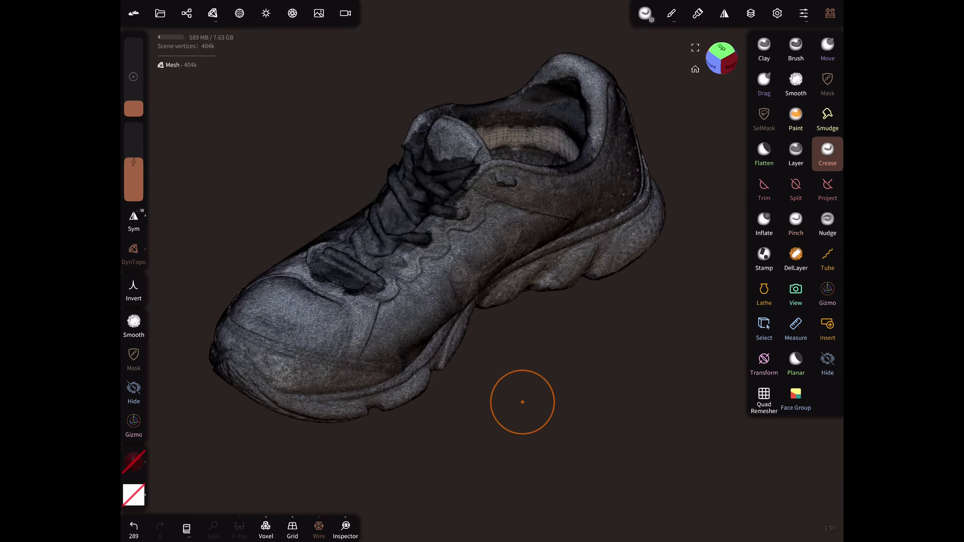
# - Remesh the hollowed shoe with Quad Remesher using a target of 100k quads
pyautogui.click(764, 398)
pyautogui.click(403, 61)
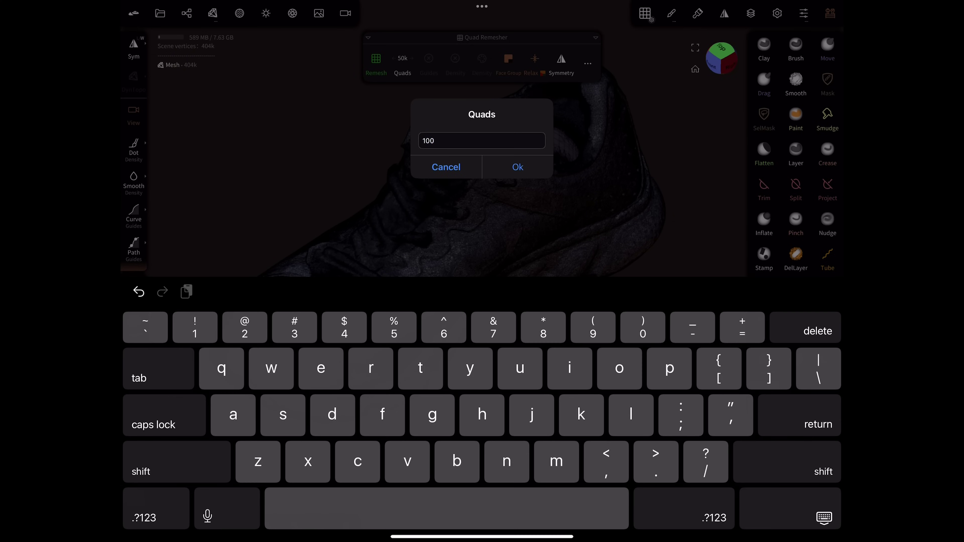
pyautogui.write('100k')
pyautogui.press('Return')
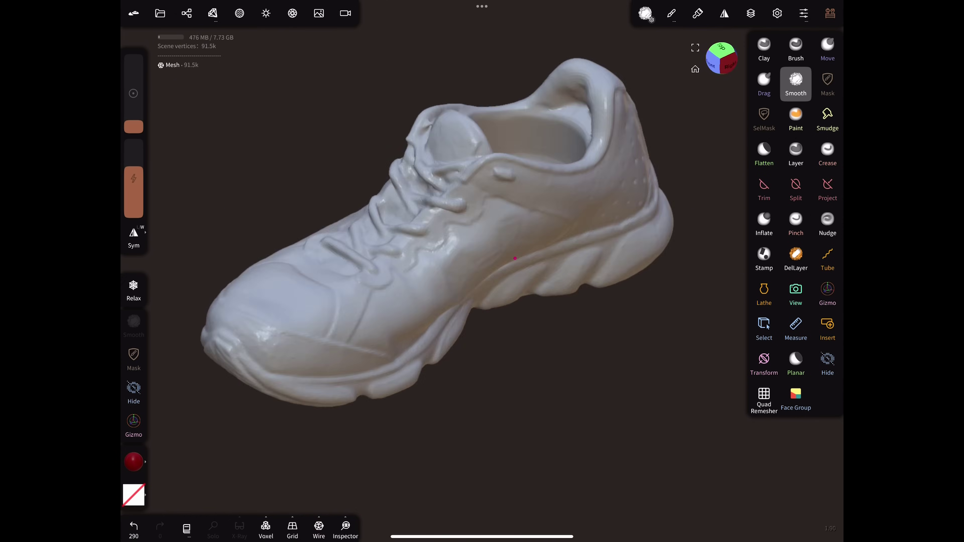